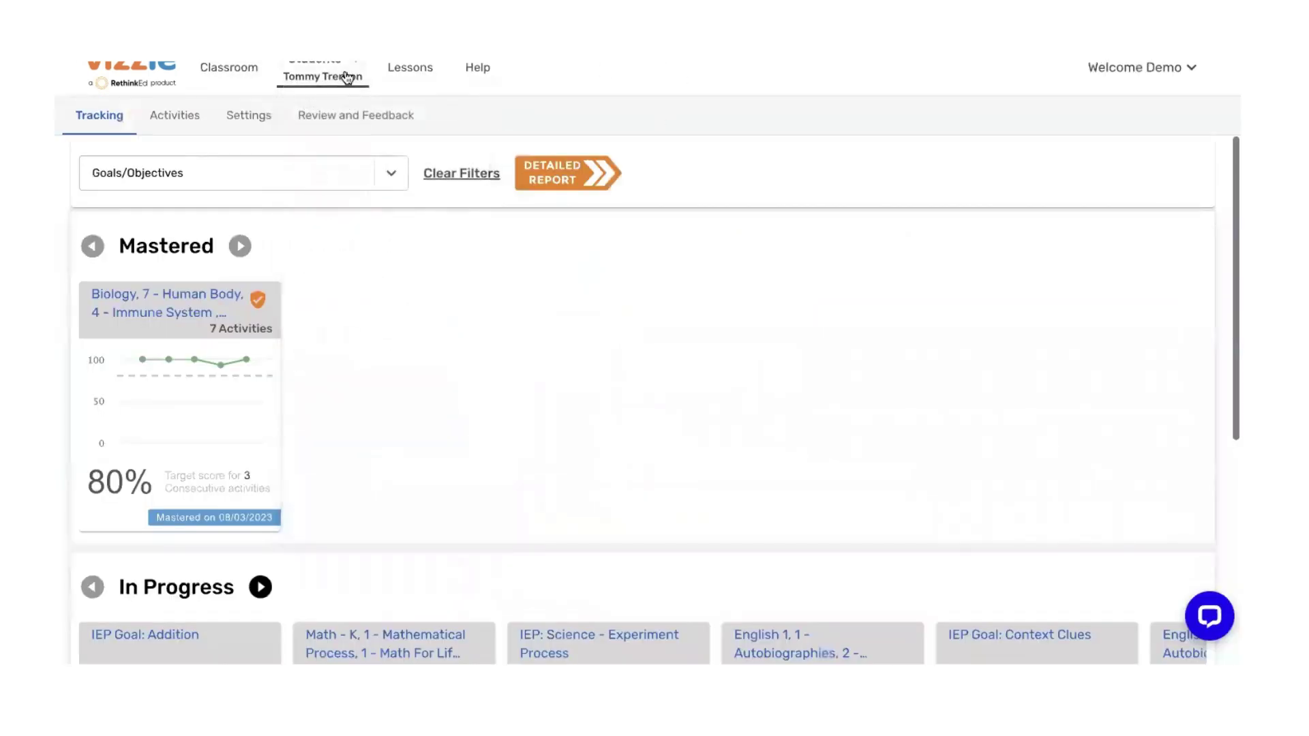
- Reselect the same student and open their Settings page, scrolling through the interaction options
{"action": "left_click", "coordinate": [346, 64]}
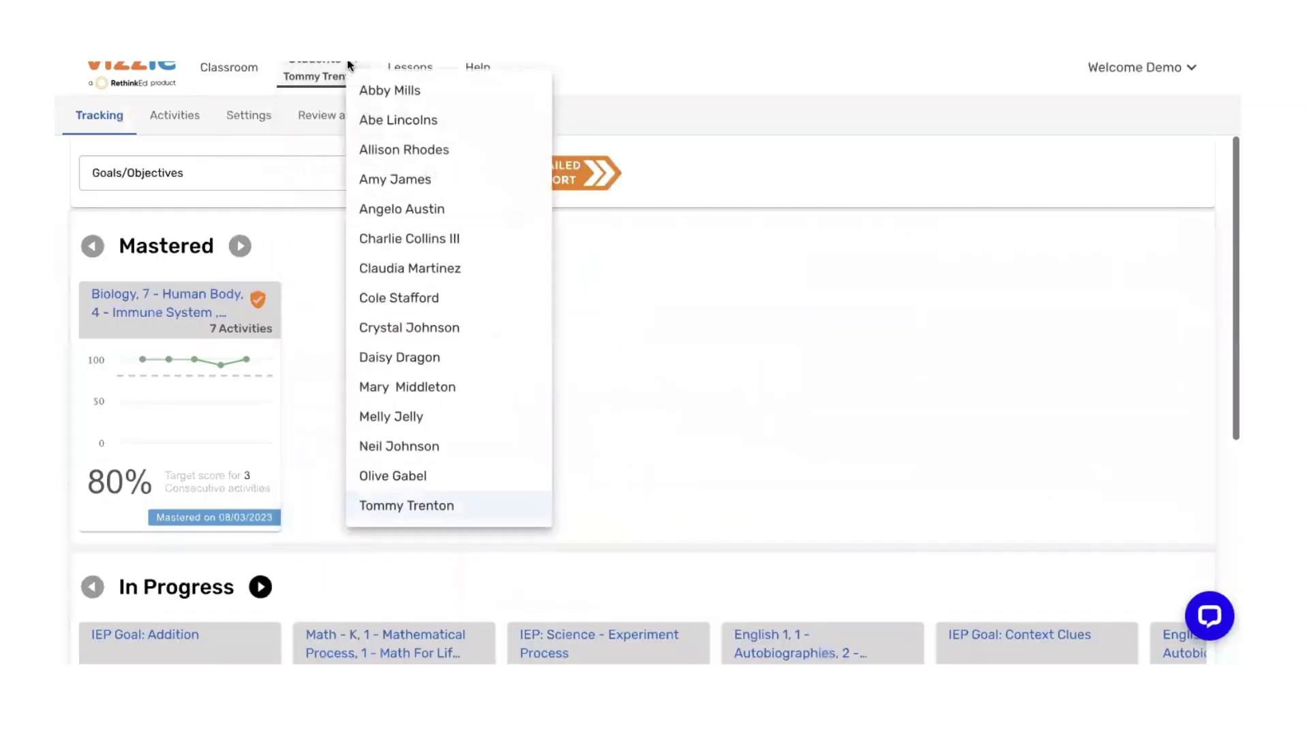
{"action": "left_click", "coordinate": [402, 511]}
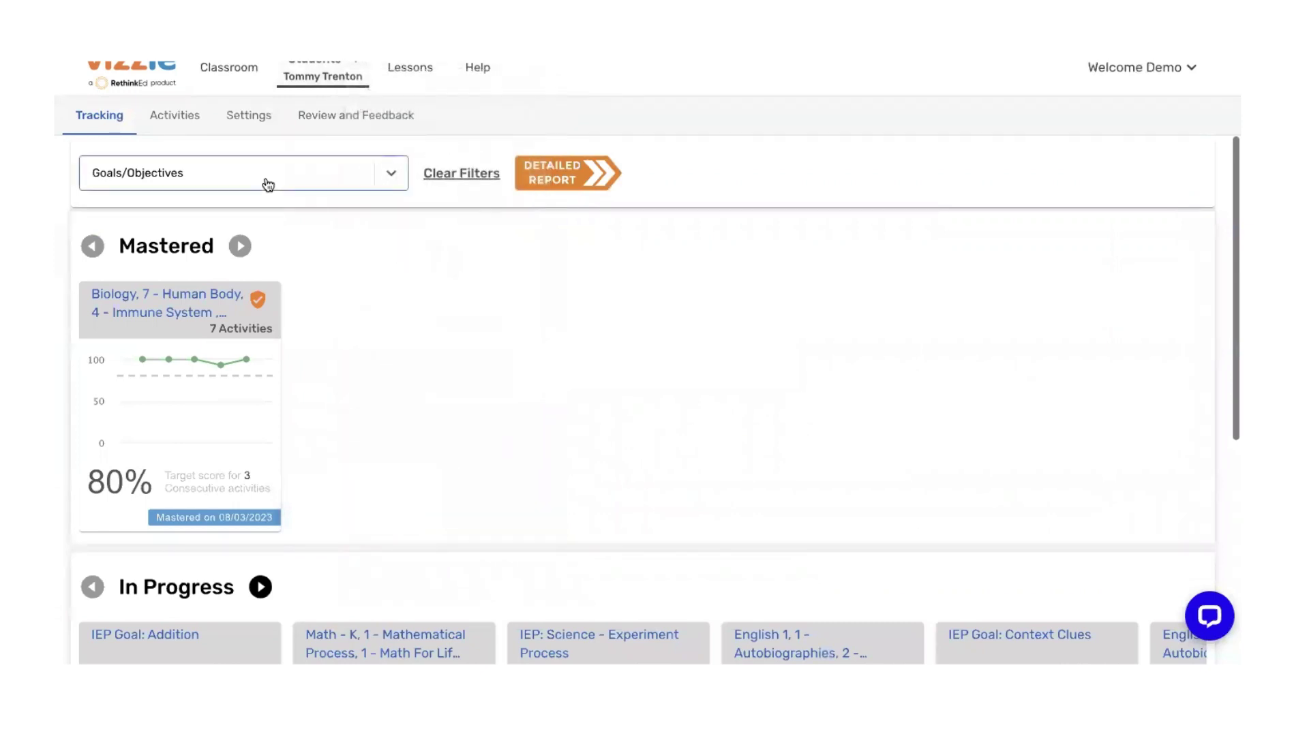
{"action": "left_click", "coordinate": [263, 120]}
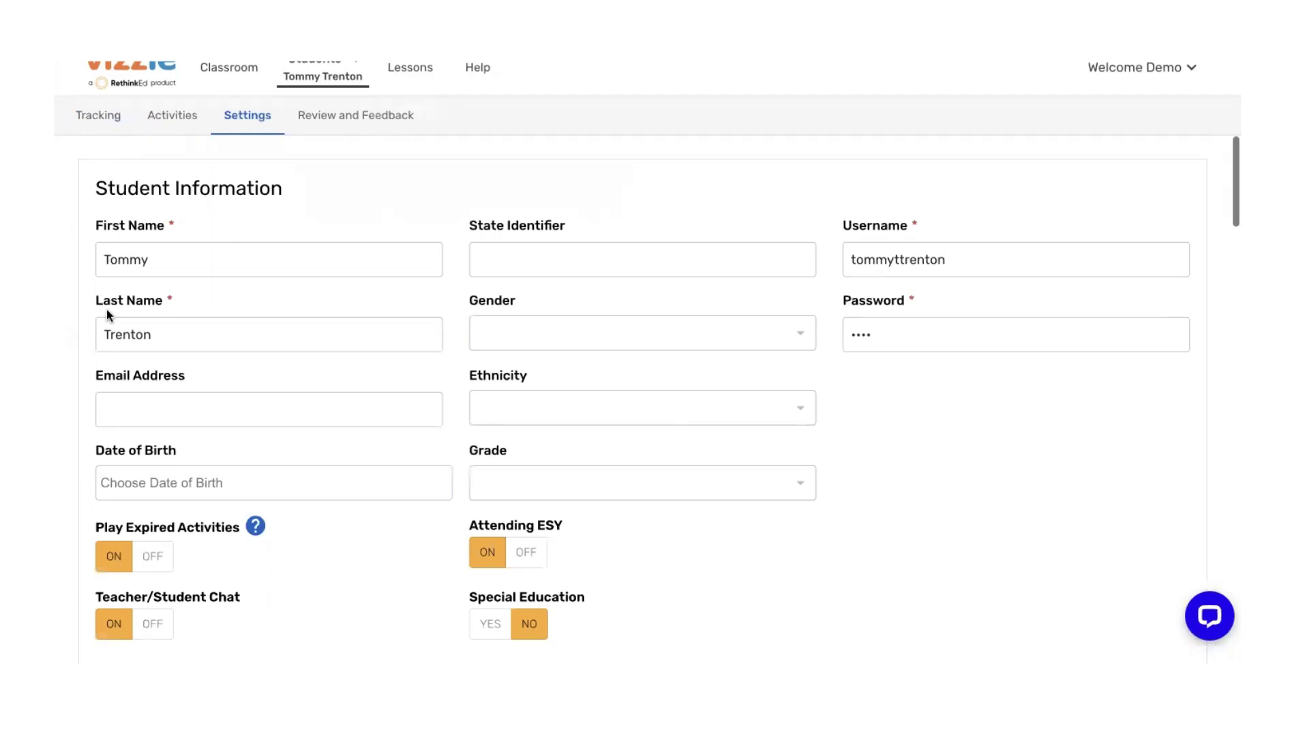
{"action": "scroll", "coordinate": [275, 315], "scroll_direction": "down", "scroll_amount": 1}
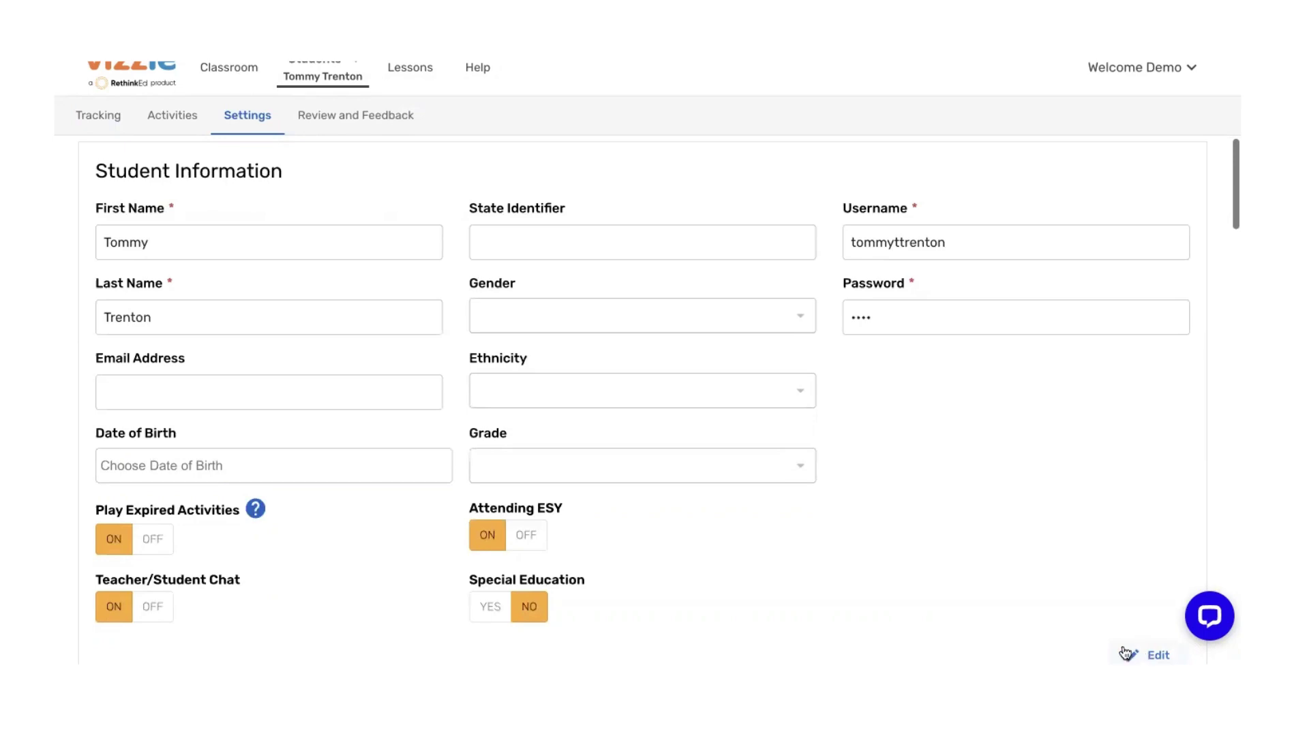
{"action": "scroll", "coordinate": [988, 613], "scroll_direction": "down", "scroll_amount": 10}
- Switch the student's Play Mode from Self-select to Auto-play
{"action": "scroll", "coordinate": [988, 613], "scroll_direction": "up", "scroll_amount": 1}
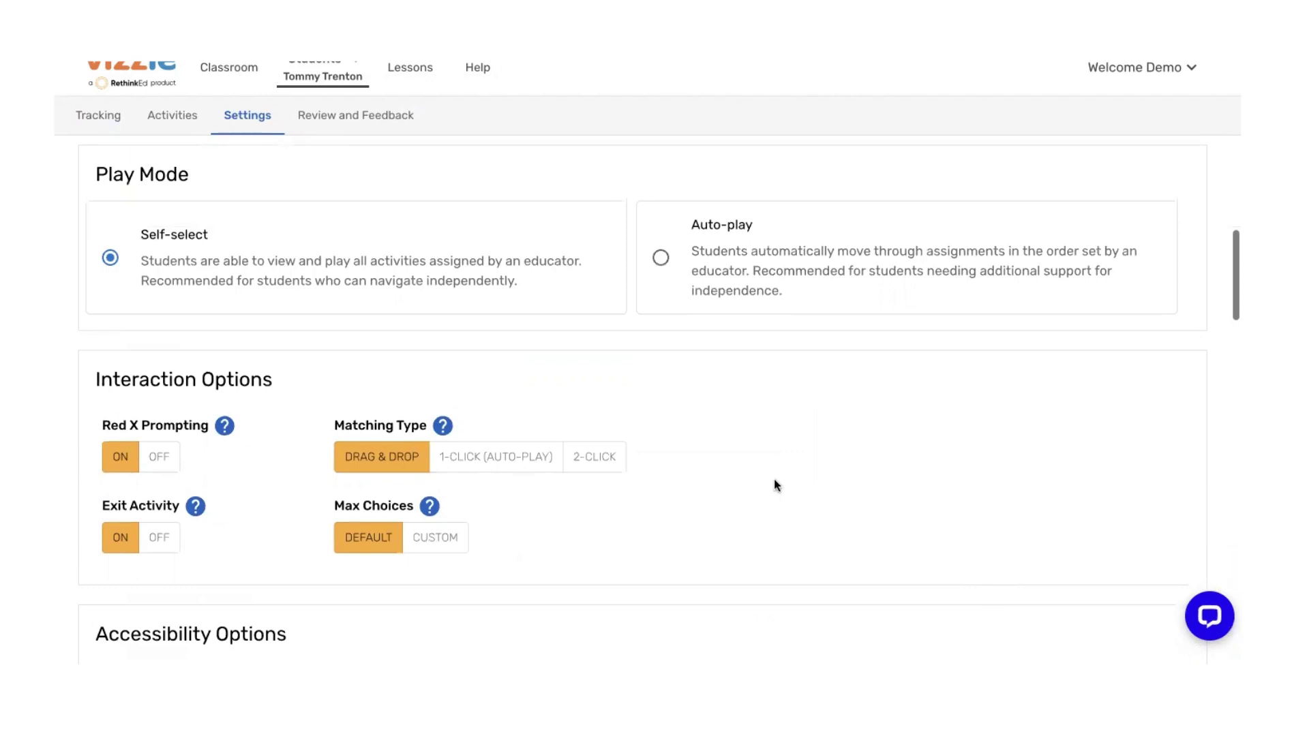
{"action": "left_click", "coordinate": [760, 293]}
{"action": "scroll", "coordinate": [677, 395], "scroll_direction": "down", "scroll_amount": 3}
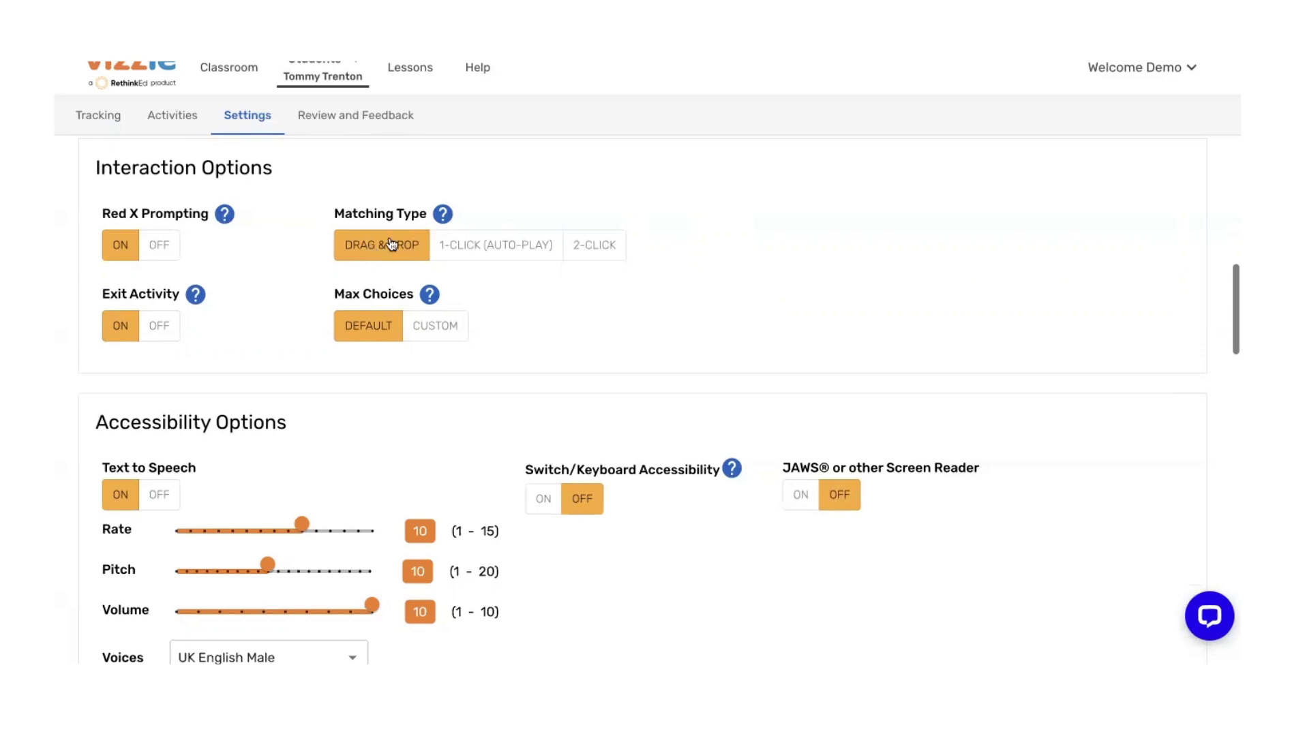
{"action": "left_click", "coordinate": [482, 246]}
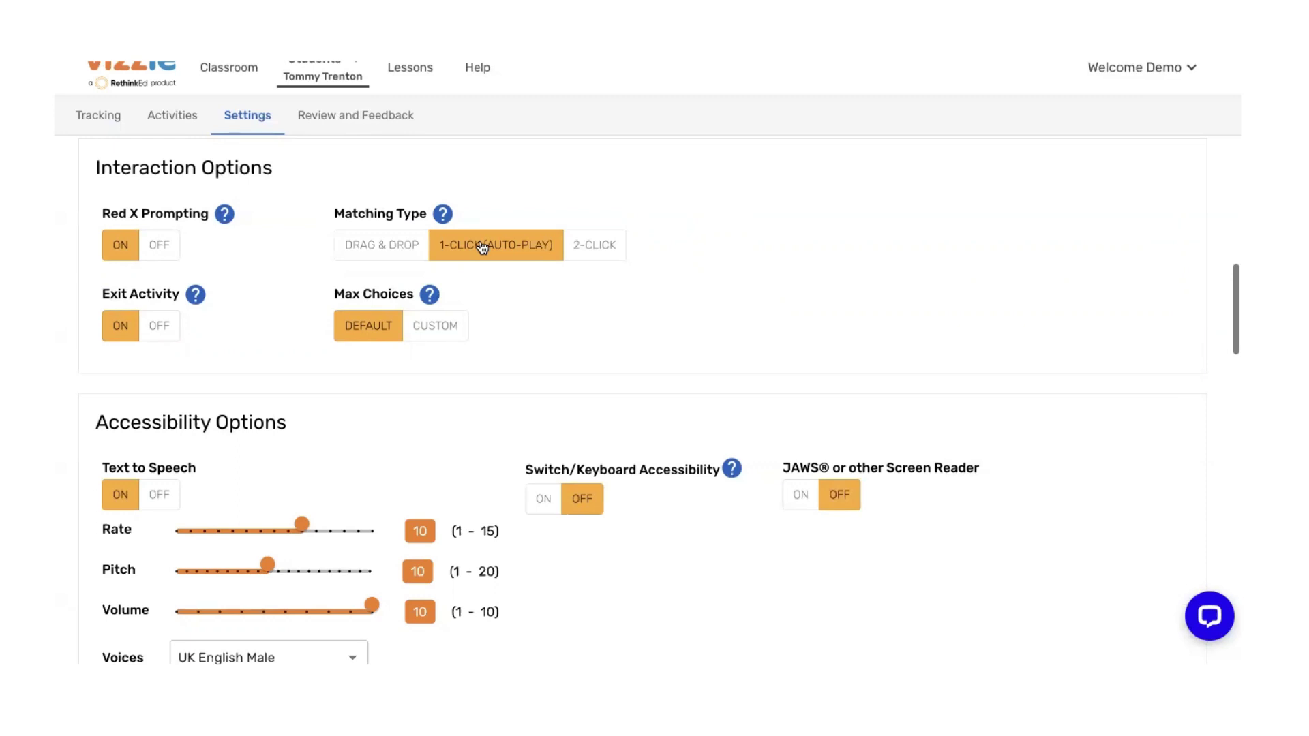
{"action": "left_click", "coordinate": [595, 253]}
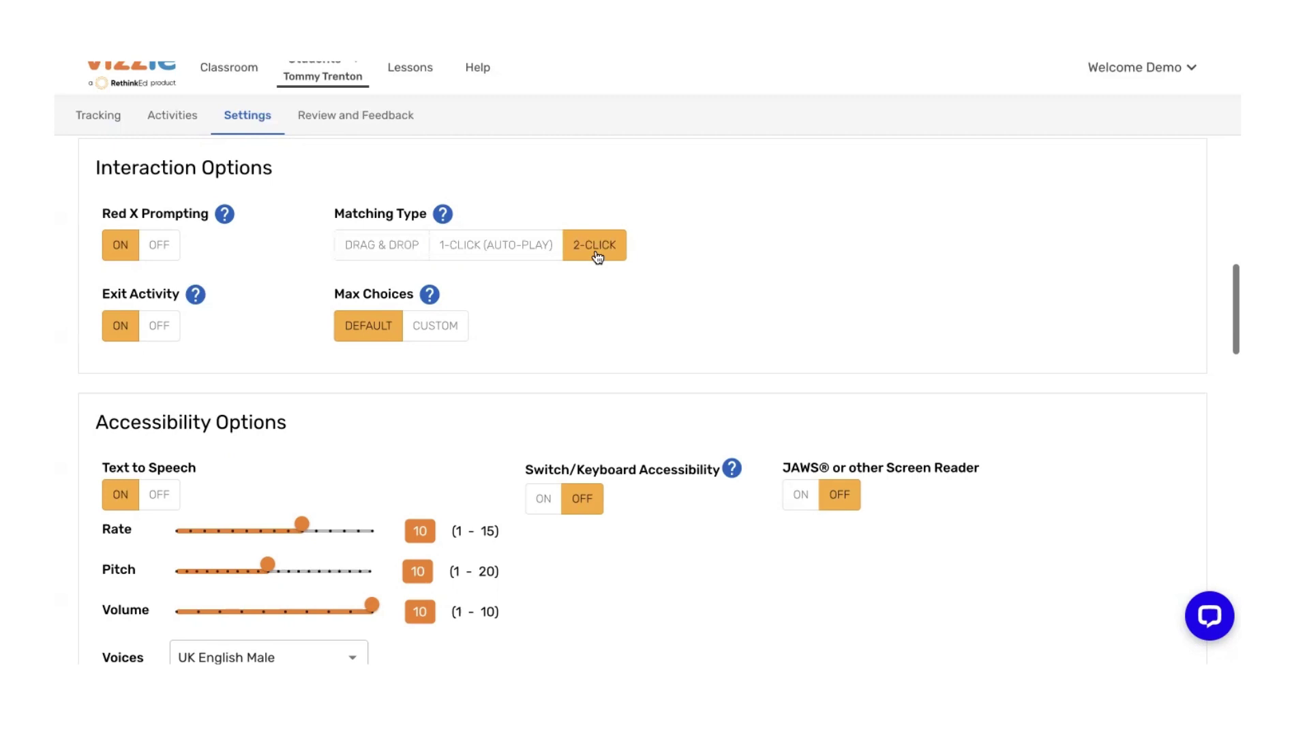
{"action": "left_click", "coordinate": [362, 251]}
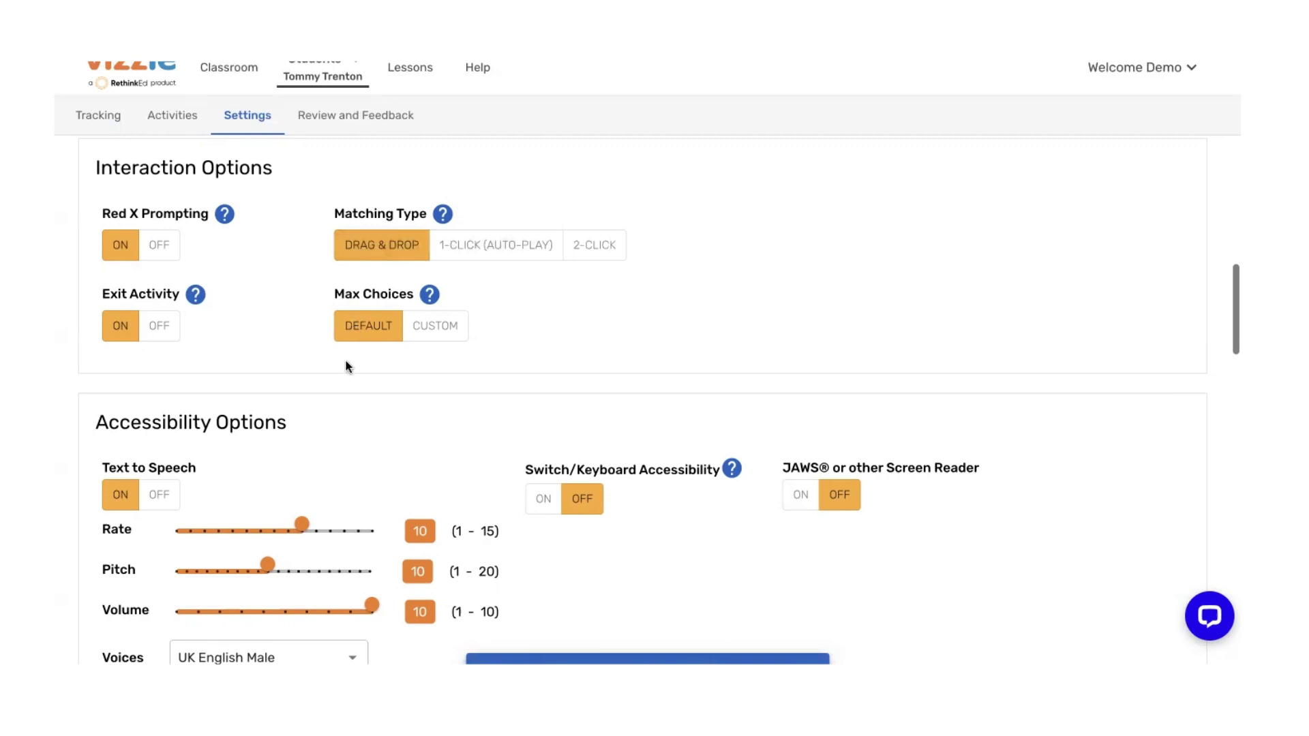
{"action": "scroll", "coordinate": [348, 367], "scroll_direction": "down", "scroll_amount": 3}
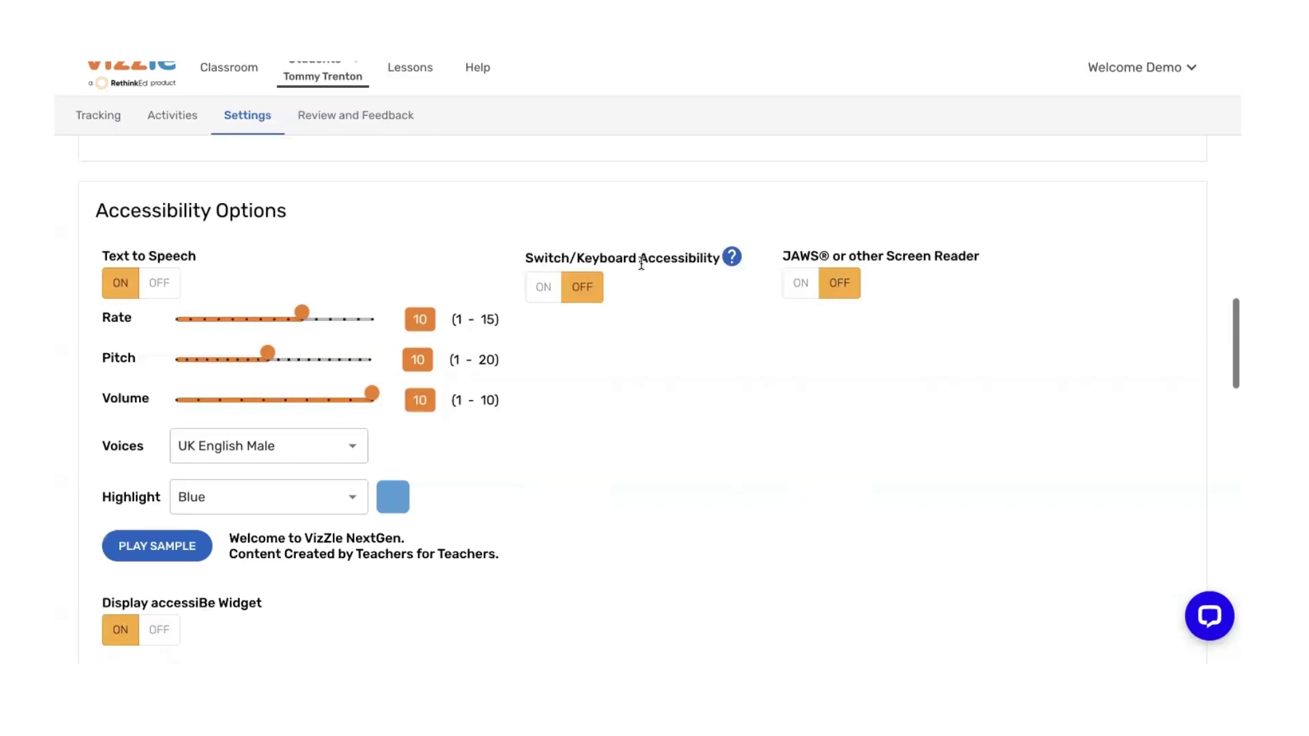
{"action": "scroll", "coordinate": [640, 419], "scroll_direction": "down", "scroll_amount": 1}
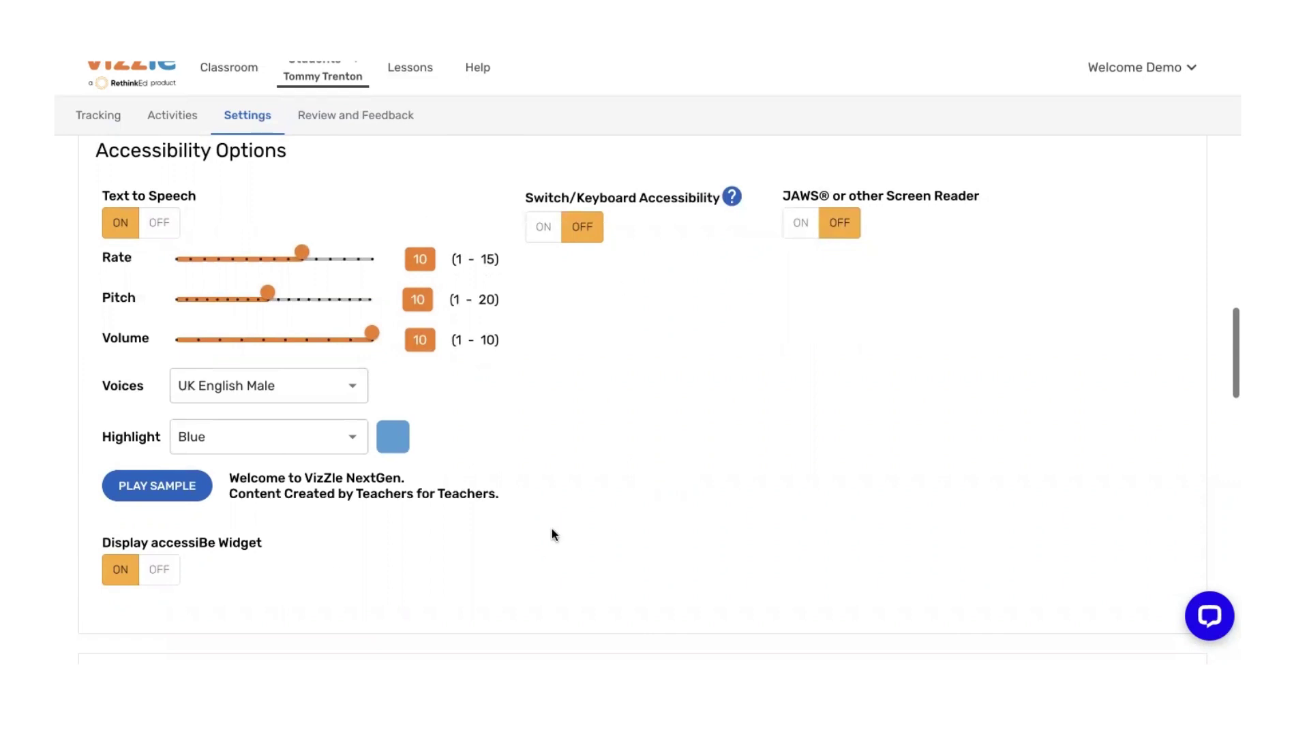
{"action": "scroll", "coordinate": [552, 532], "scroll_direction": "down", "scroll_amount": 1}
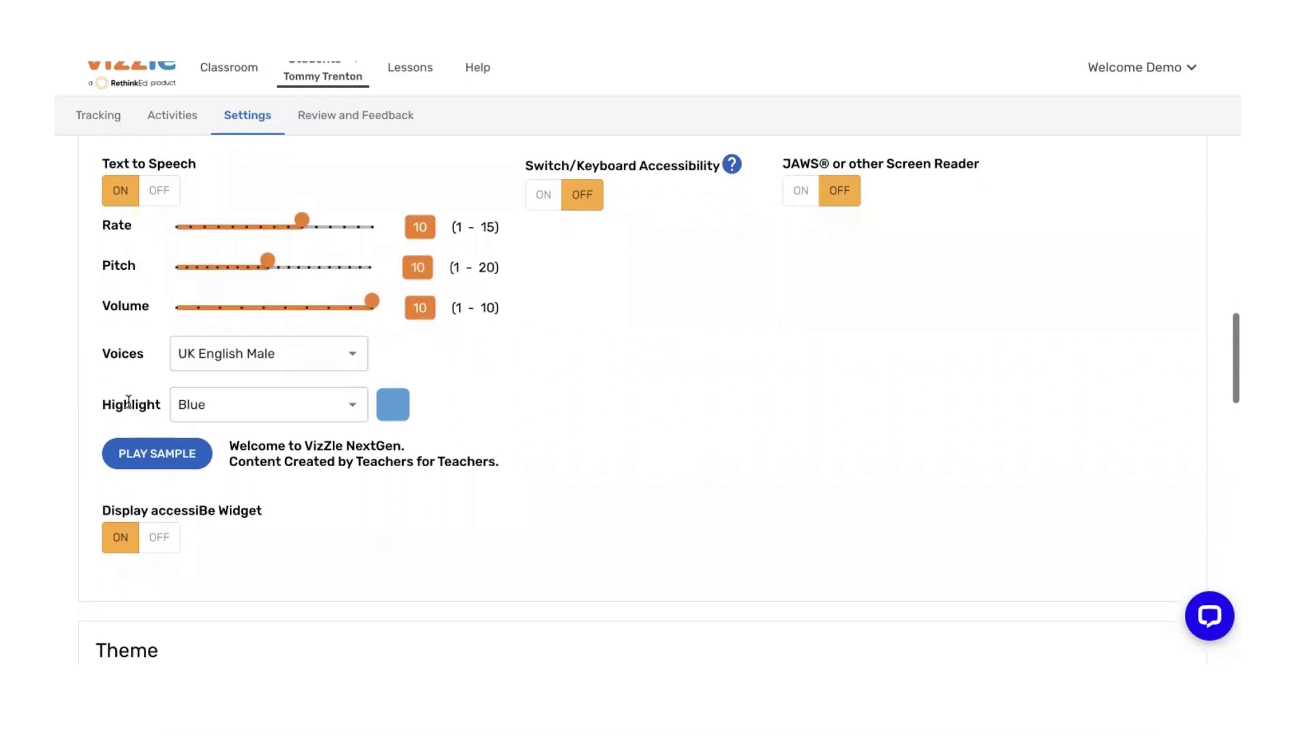
{"action": "left_click", "coordinate": [219, 363]}
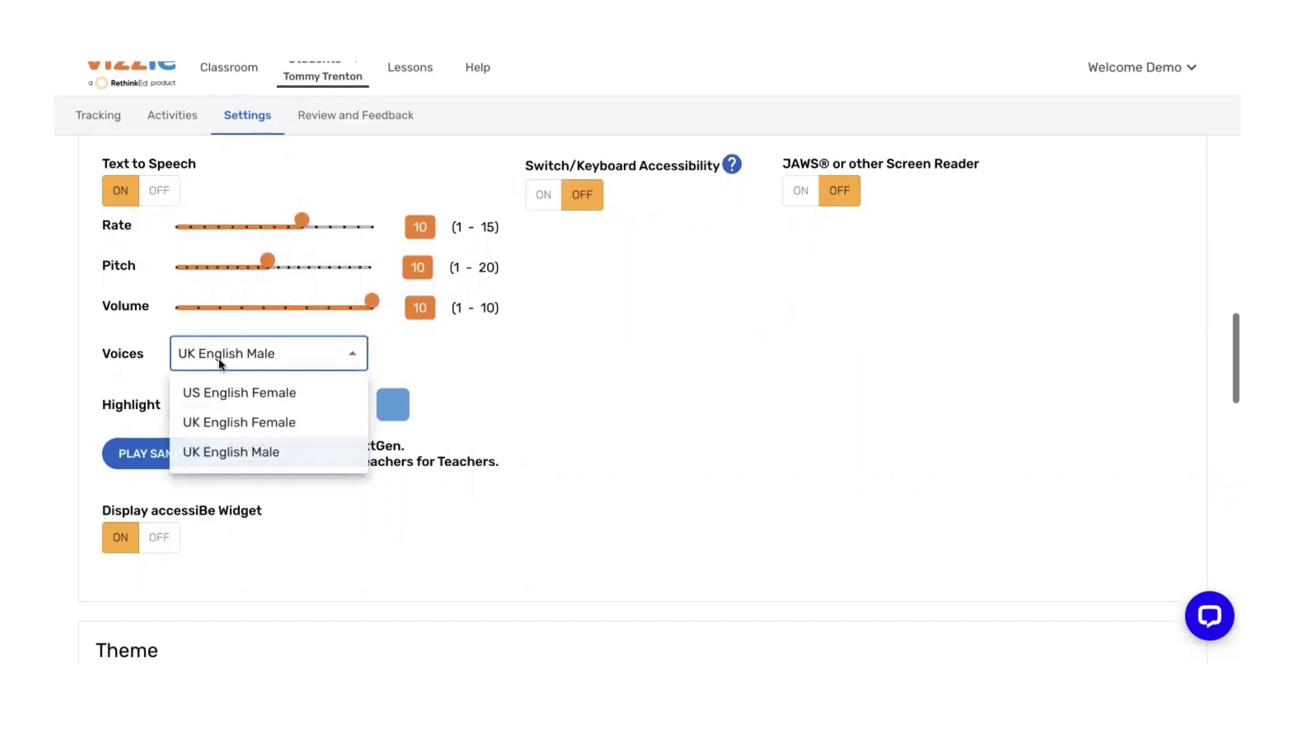
{"action": "left_click", "coordinate": [438, 389]}
{"action": "left_click", "coordinate": [347, 401]}
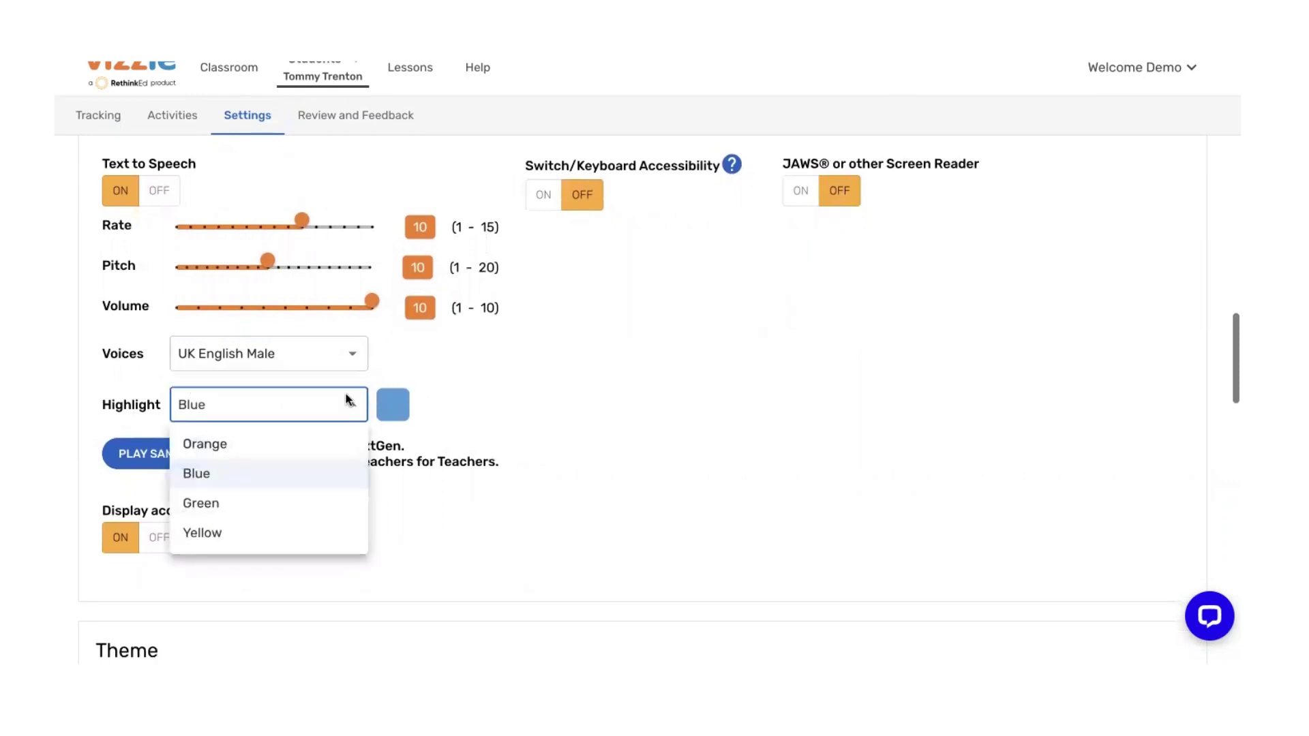
{"action": "left_click", "coordinate": [198, 473]}
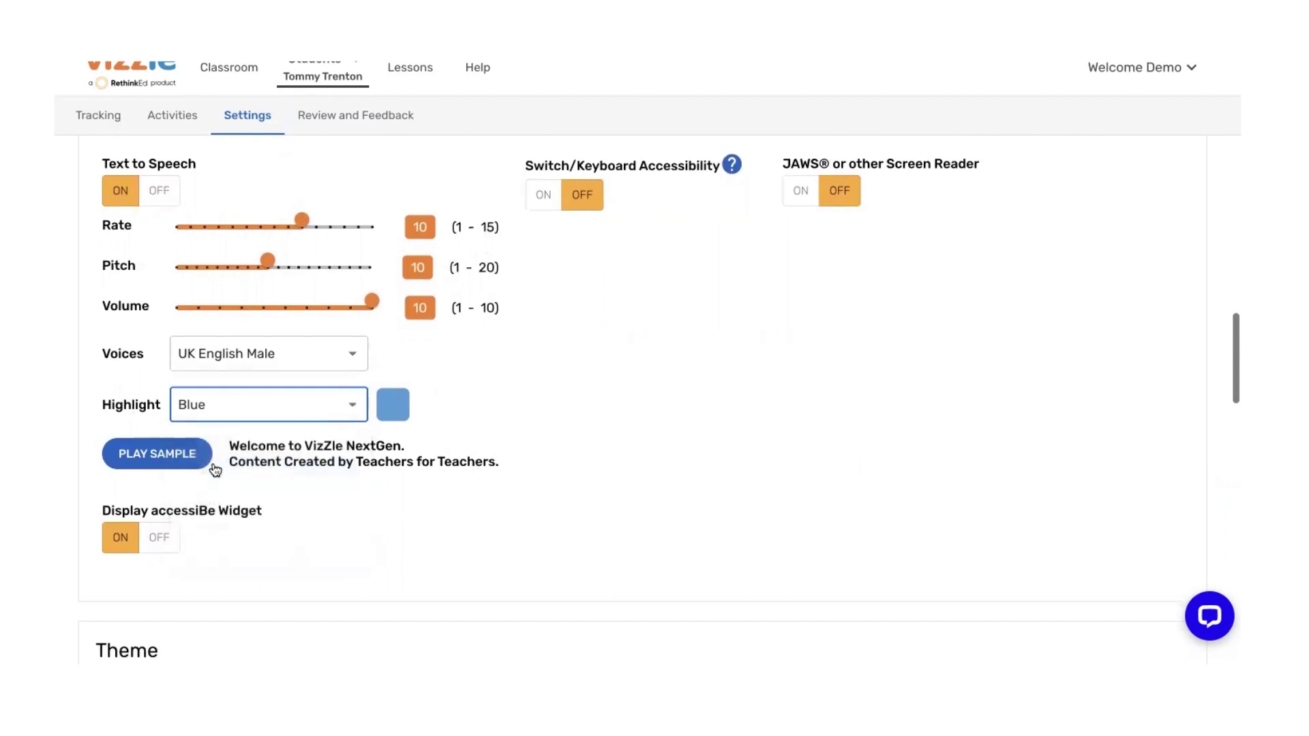
{"action": "left_click", "coordinate": [157, 456]}
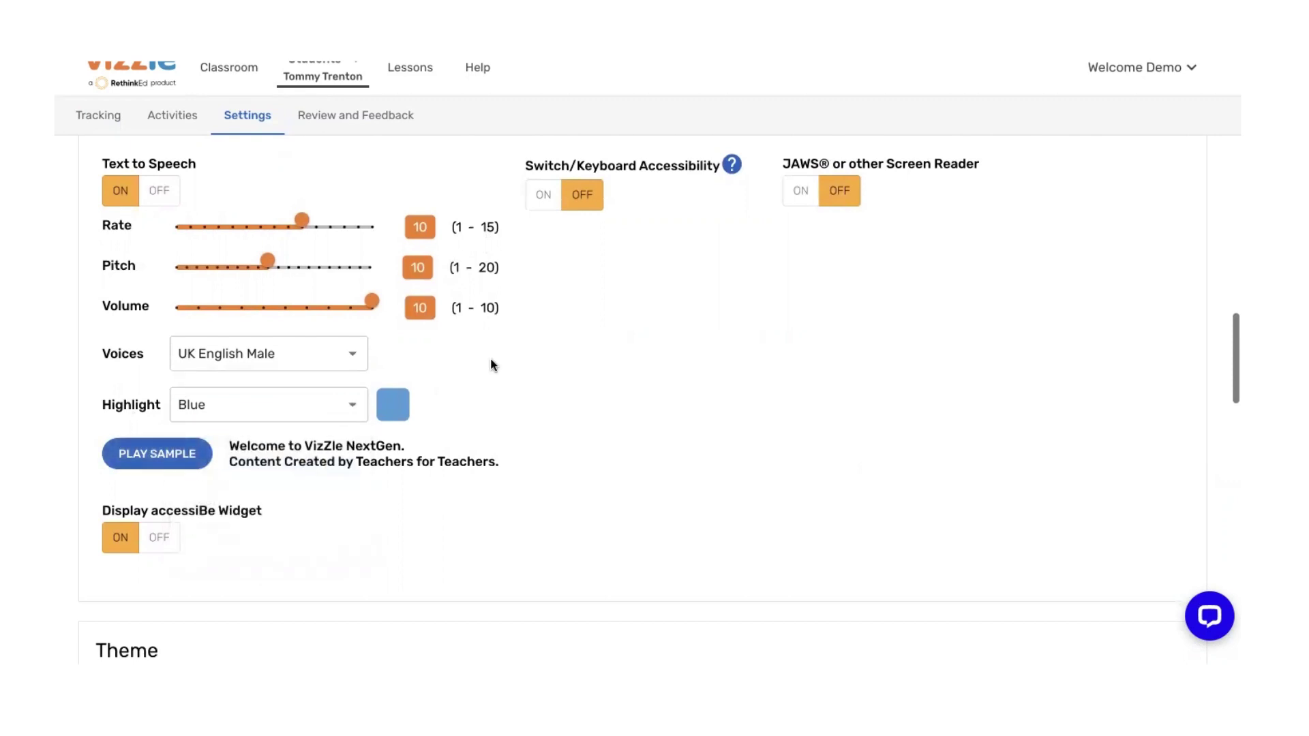
{"action": "scroll", "coordinate": [491, 362], "scroll_direction": "down", "scroll_amount": 3}
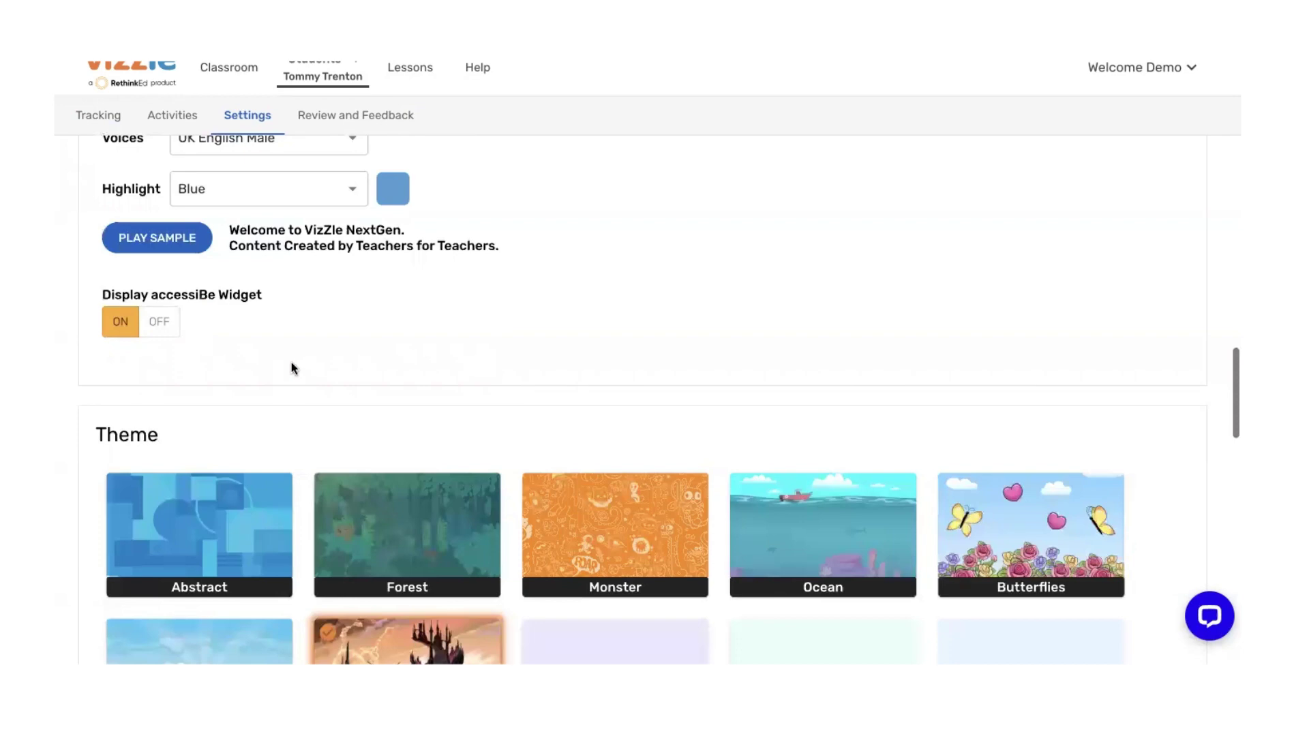
- Change the student's theme from Dragon to Dark Green
{"action": "scroll", "coordinate": [292, 364], "scroll_direction": "down", "scroll_amount": 4}
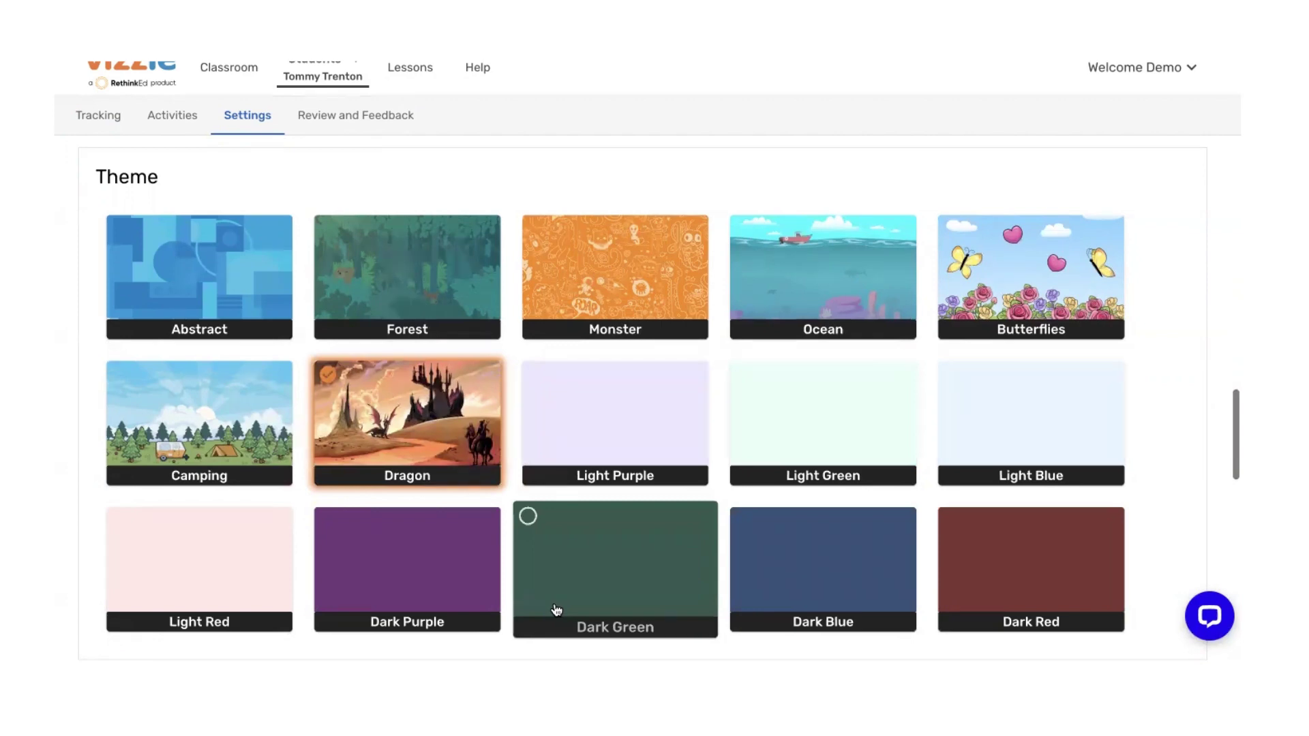
{"action": "left_click", "coordinate": [563, 585]}
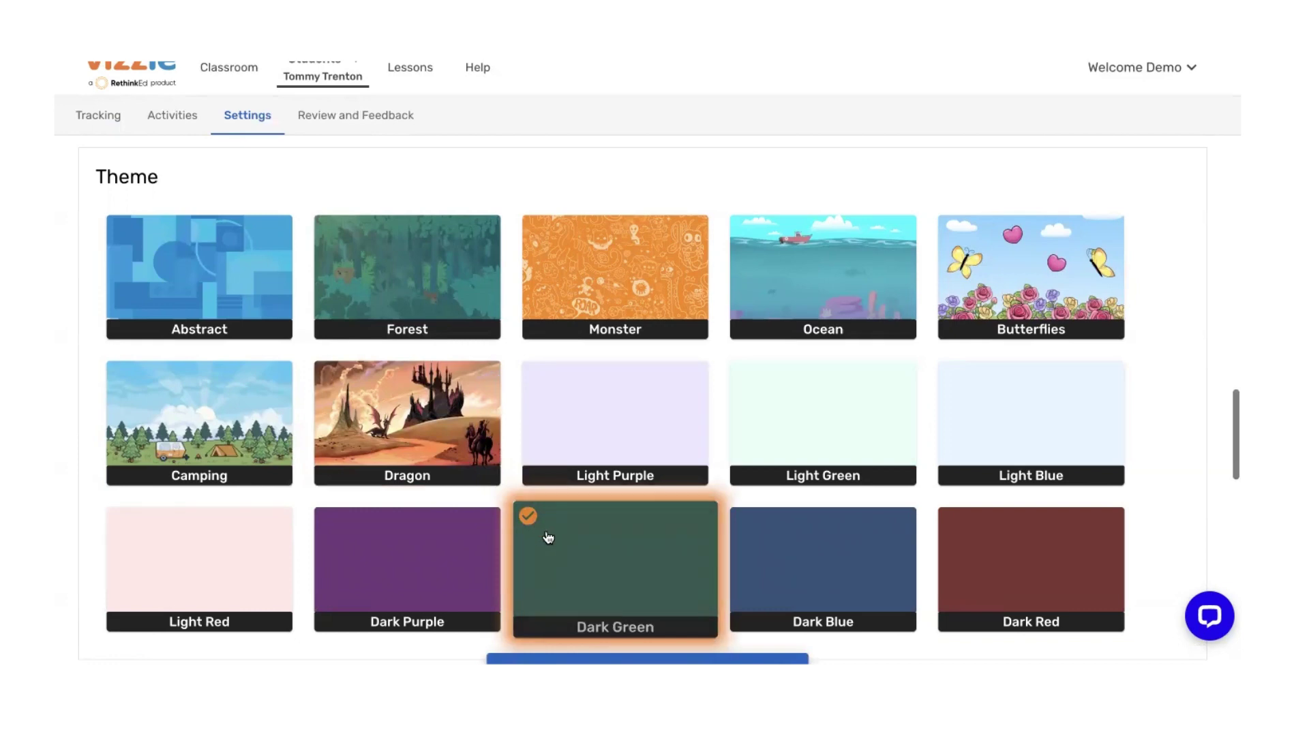
- Set the celebration style to Interactive
{"action": "scroll", "coordinate": [549, 537], "scroll_direction": "down", "scroll_amount": 6}
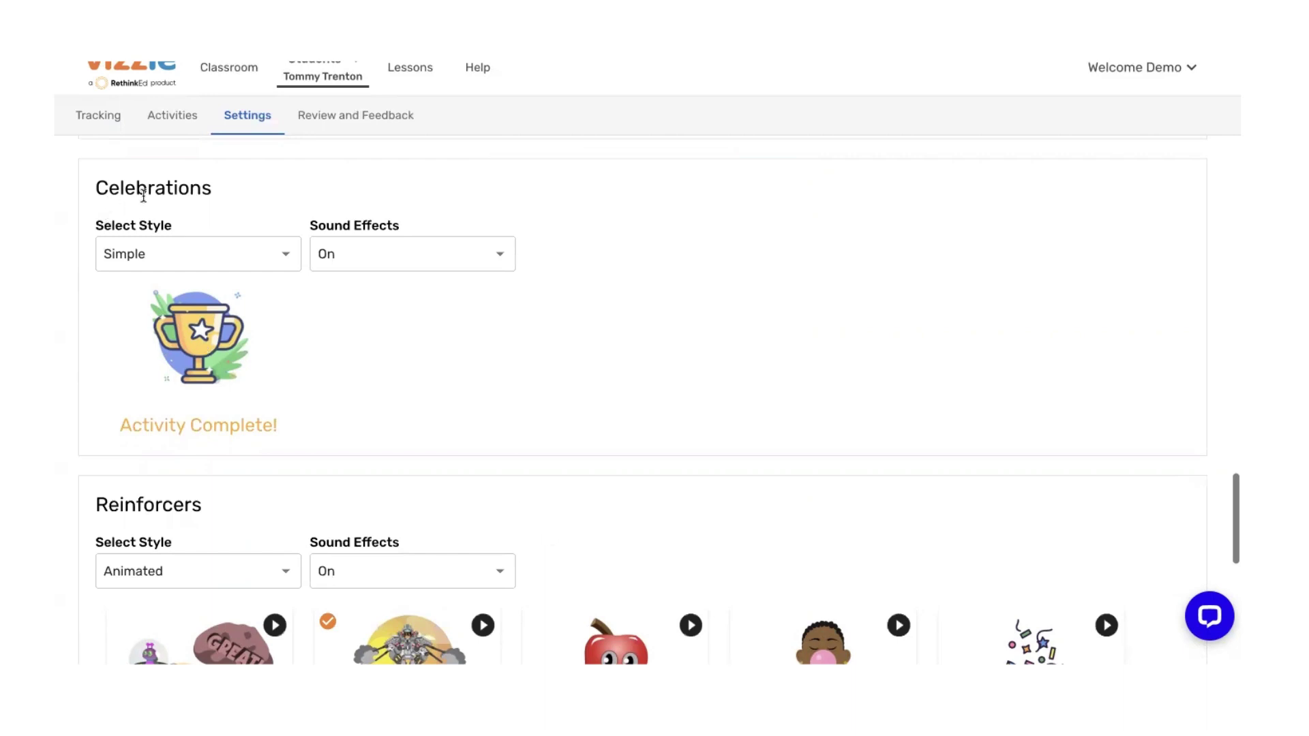
{"action": "left_click", "coordinate": [145, 262]}
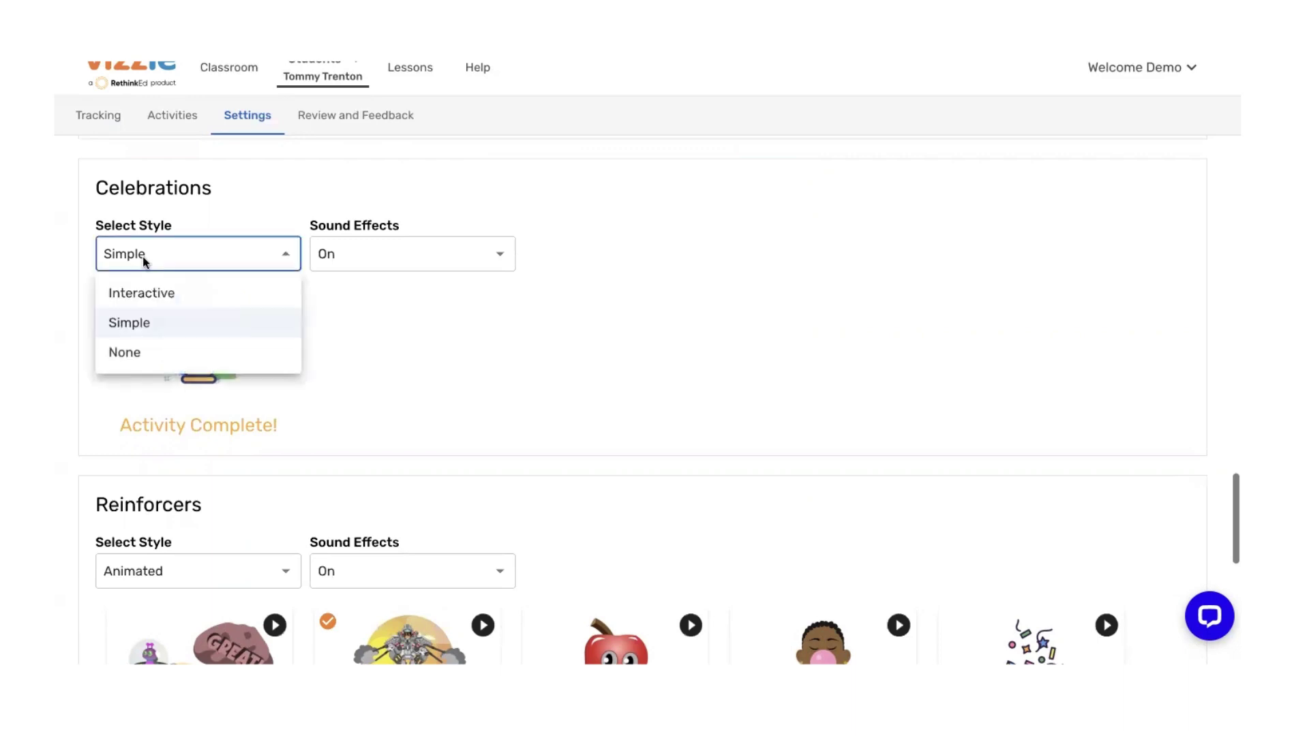
{"action": "left_click", "coordinate": [162, 302]}
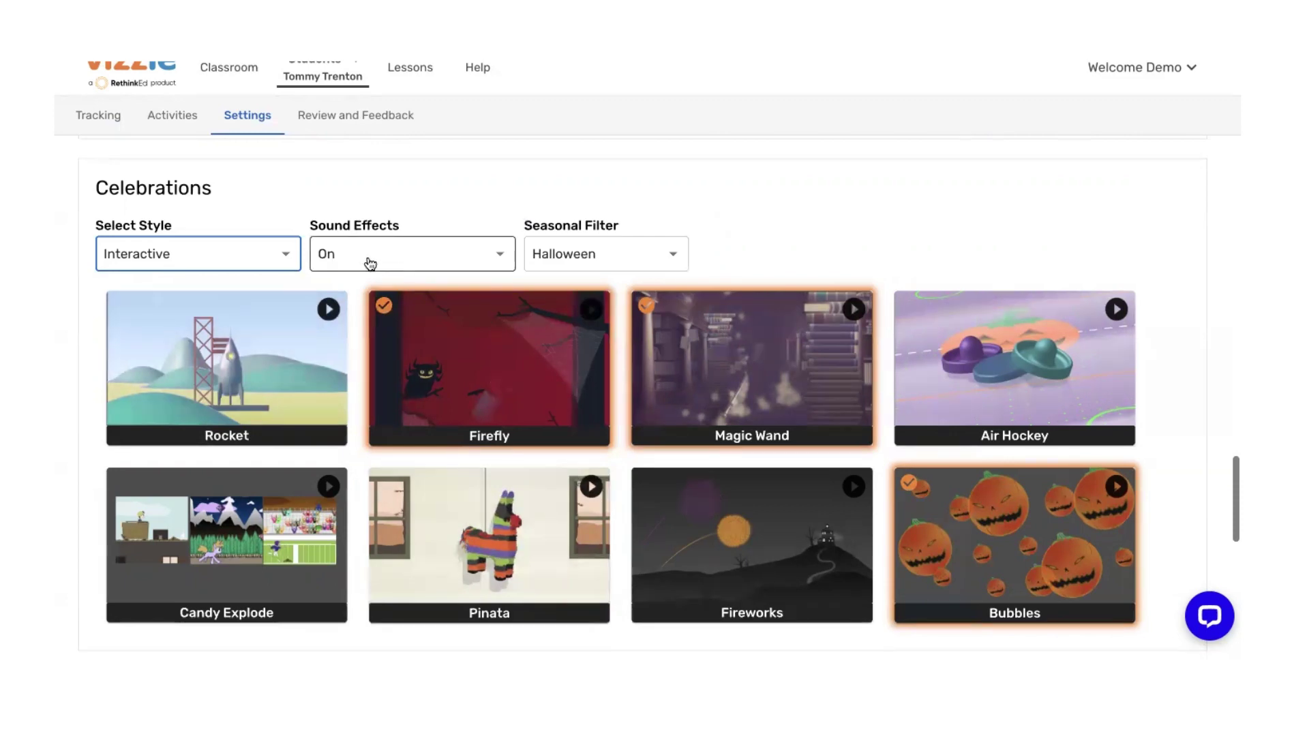
- Change the celebration seasonal filter to Fall and the celebration style to Simple
{"action": "left_click", "coordinate": [614, 242]}
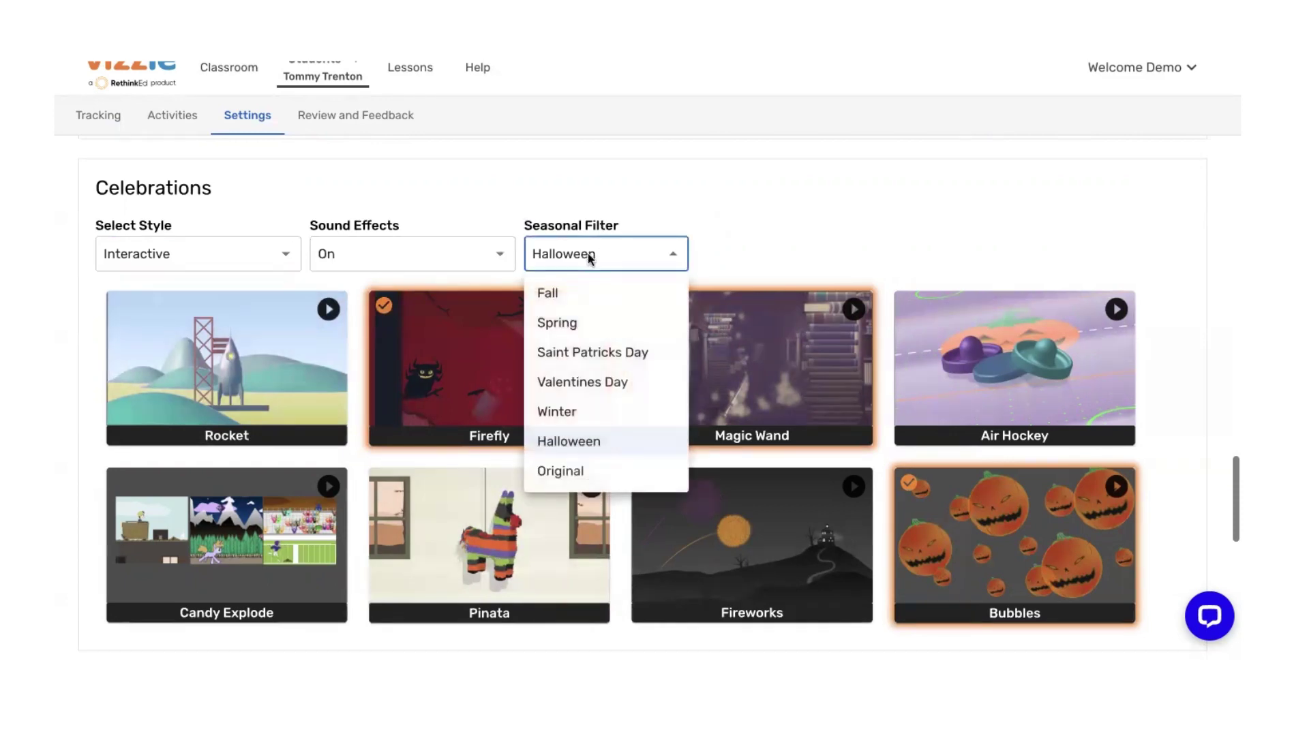
{"action": "left_click", "coordinate": [583, 306]}
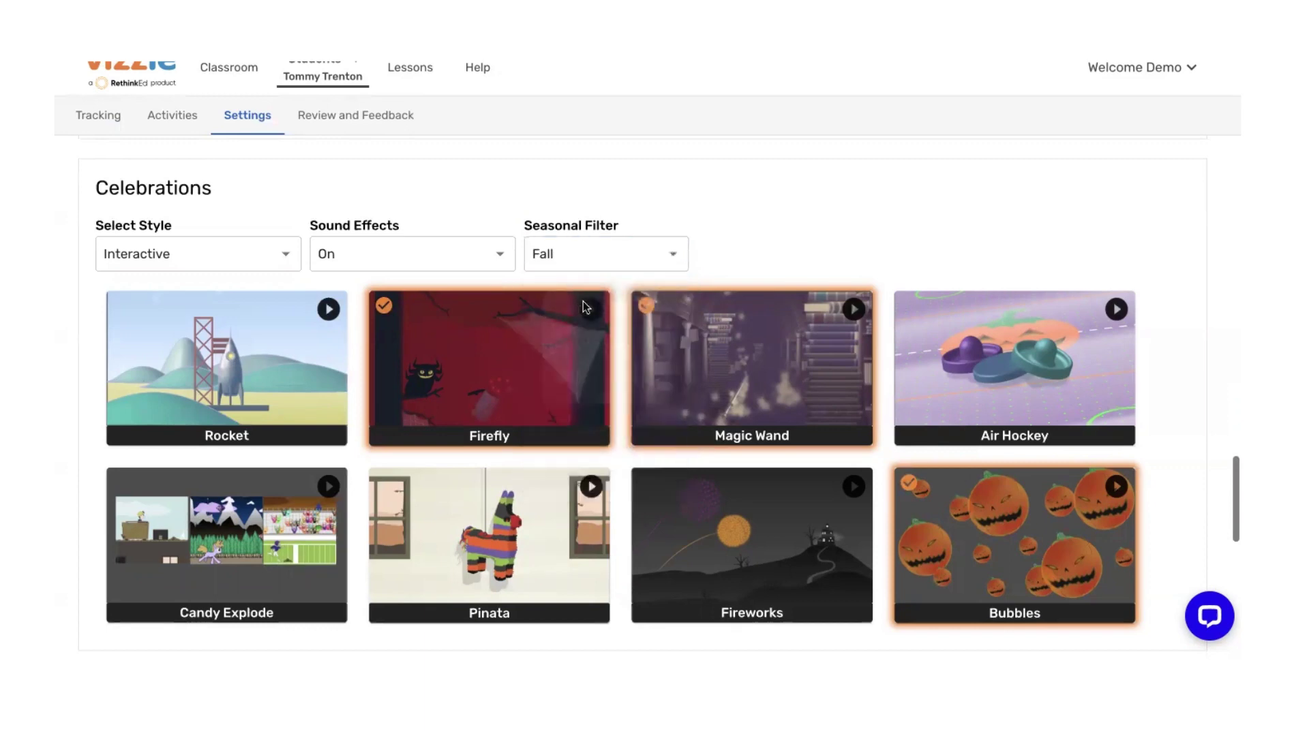
{"action": "left_click", "coordinate": [190, 254]}
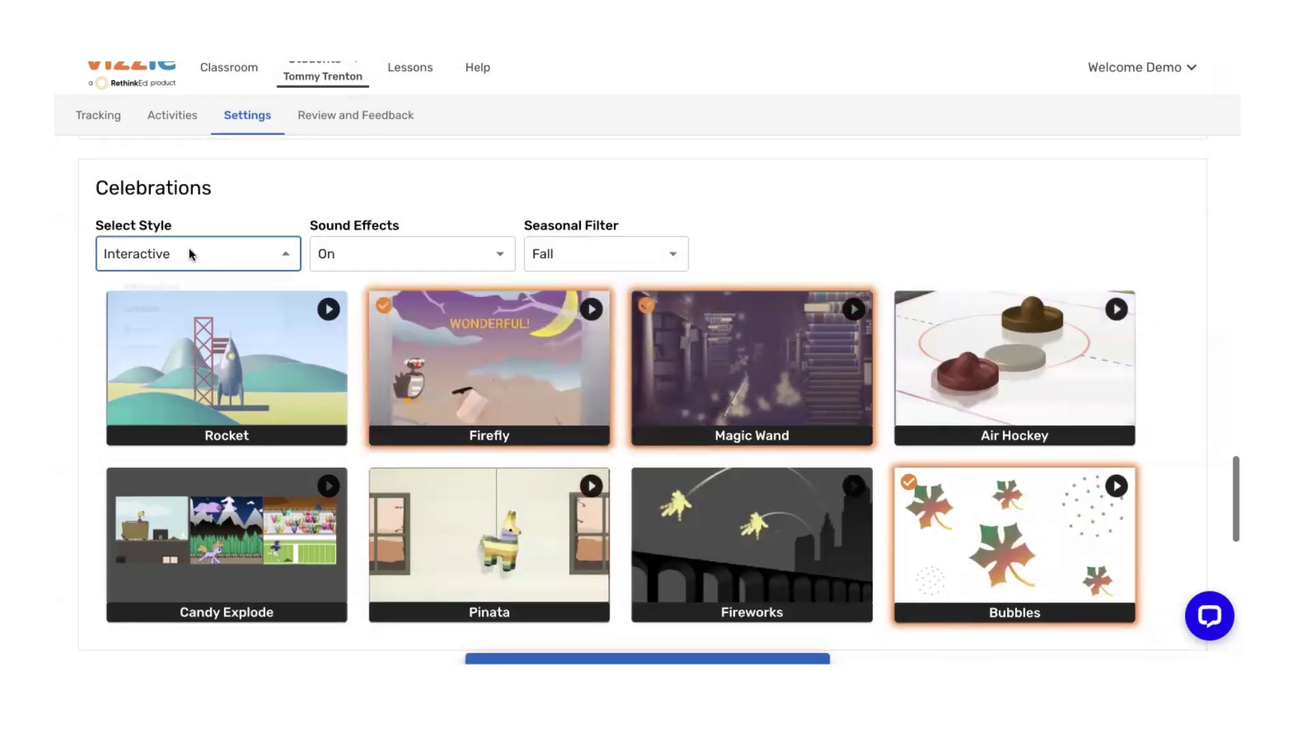
{"action": "left_click", "coordinate": [137, 324]}
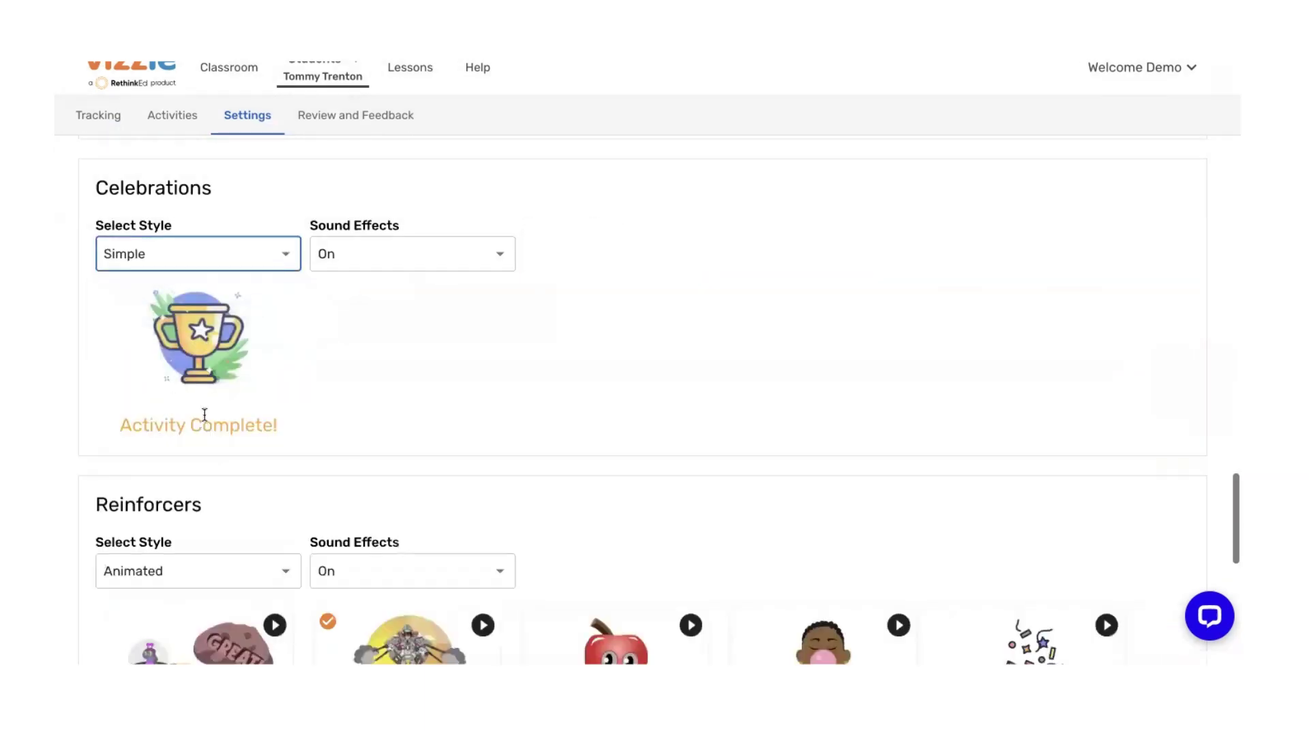
{"action": "scroll", "coordinate": [214, 420], "scroll_direction": "down", "scroll_amount": 4}
- Add Squish to the student's chosen reinforcers
{"action": "scroll", "coordinate": [215, 428], "scroll_direction": "down", "scroll_amount": 1}
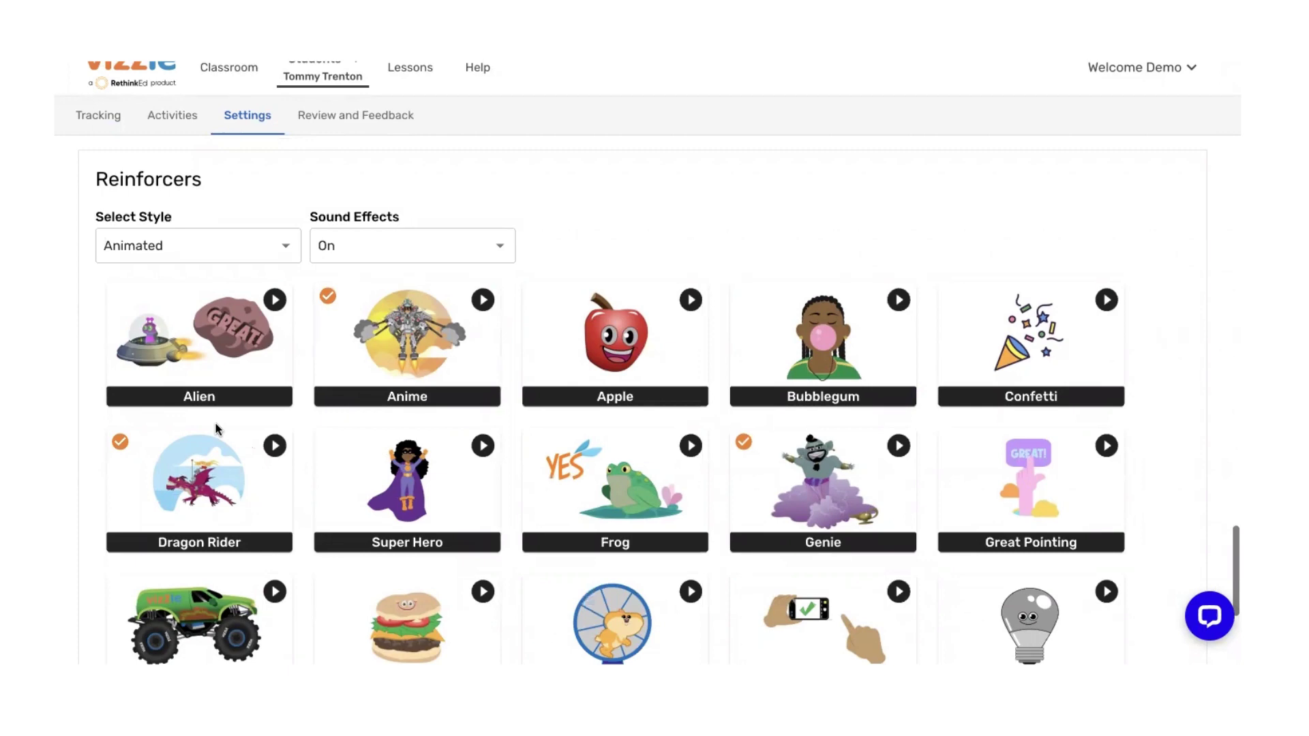
{"action": "scroll", "coordinate": [503, 462], "scroll_direction": "down", "scroll_amount": 1}
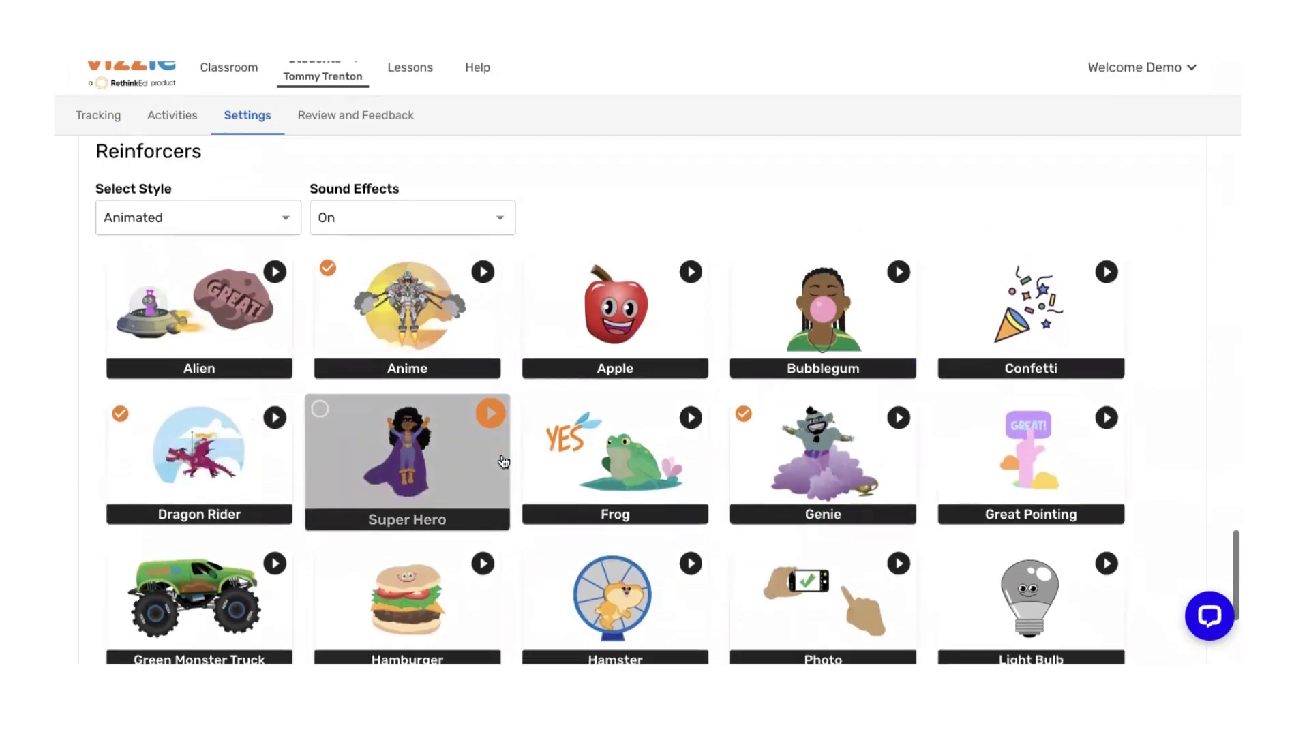
{"action": "scroll", "coordinate": [503, 462], "scroll_direction": "down", "scroll_amount": 4}
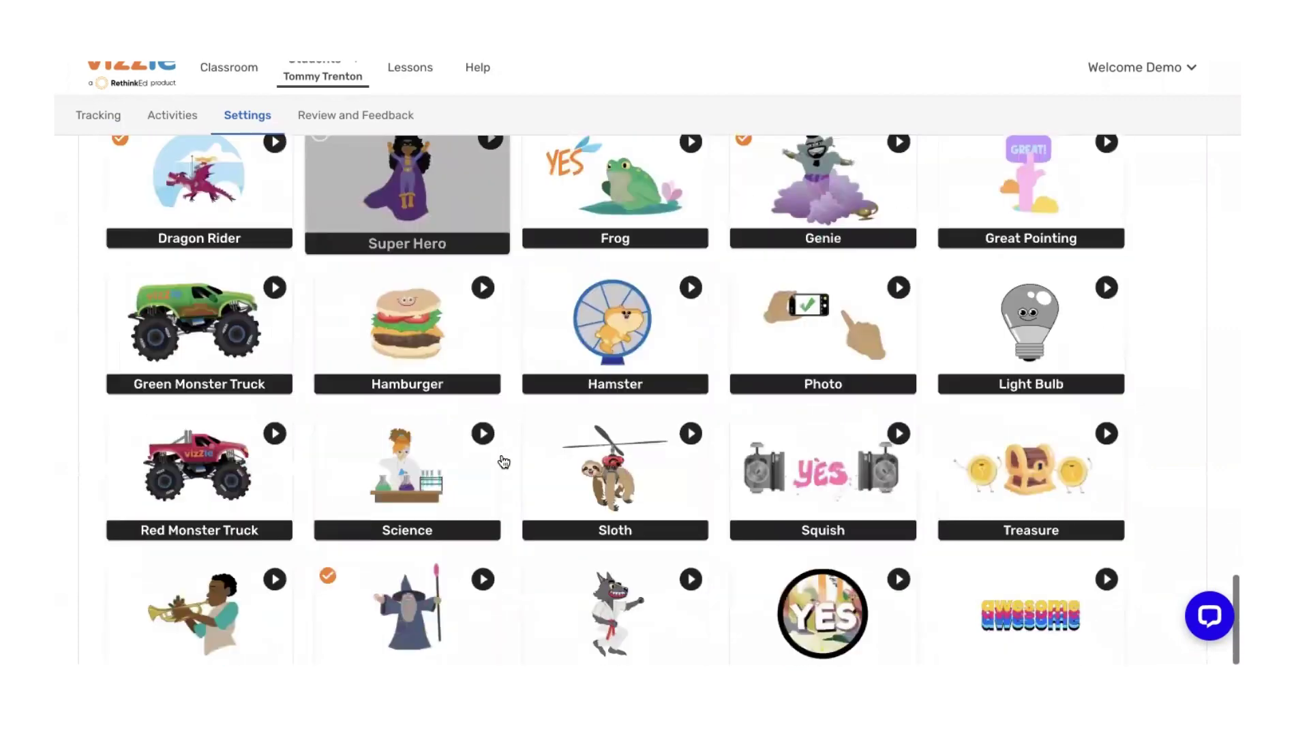
{"action": "scroll", "coordinate": [503, 462], "scroll_direction": "down", "scroll_amount": 1}
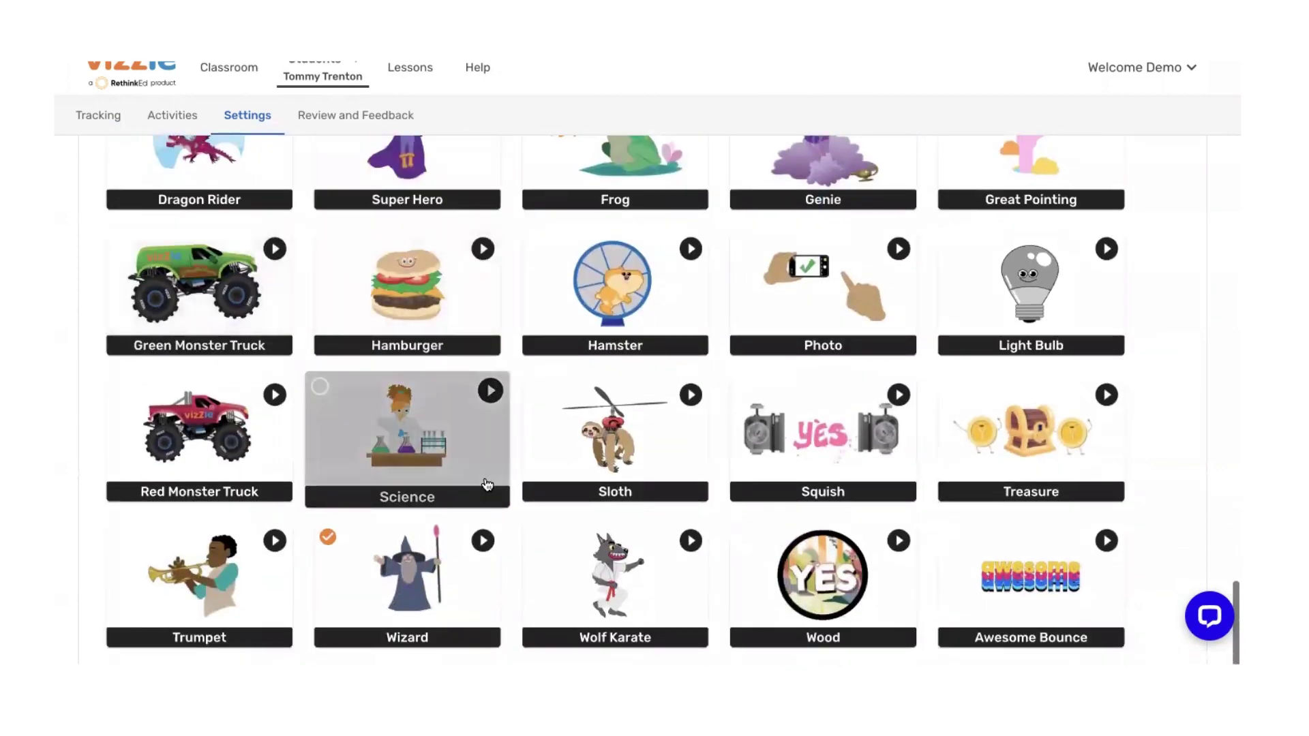
{"action": "left_click", "coordinate": [737, 388]}
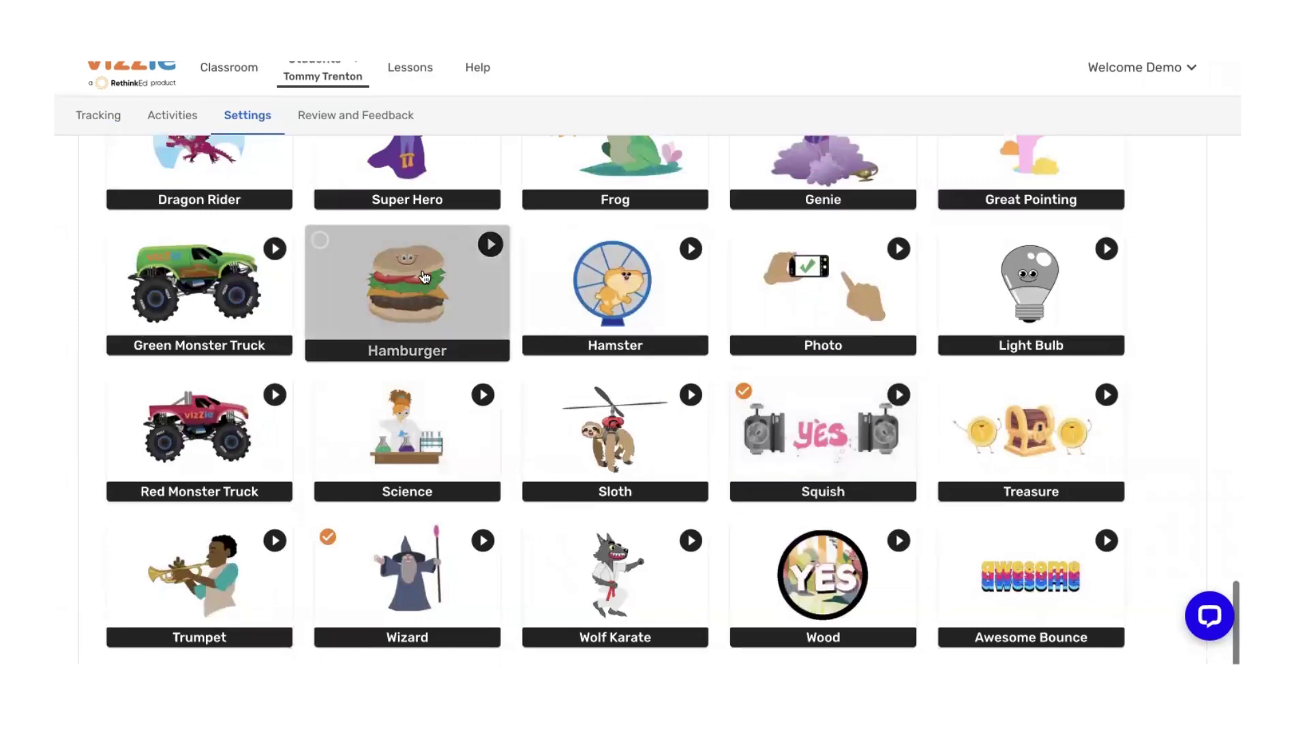
- Preview the Hamburger and Science reinforcer animations
{"action": "left_click", "coordinate": [482, 249]}
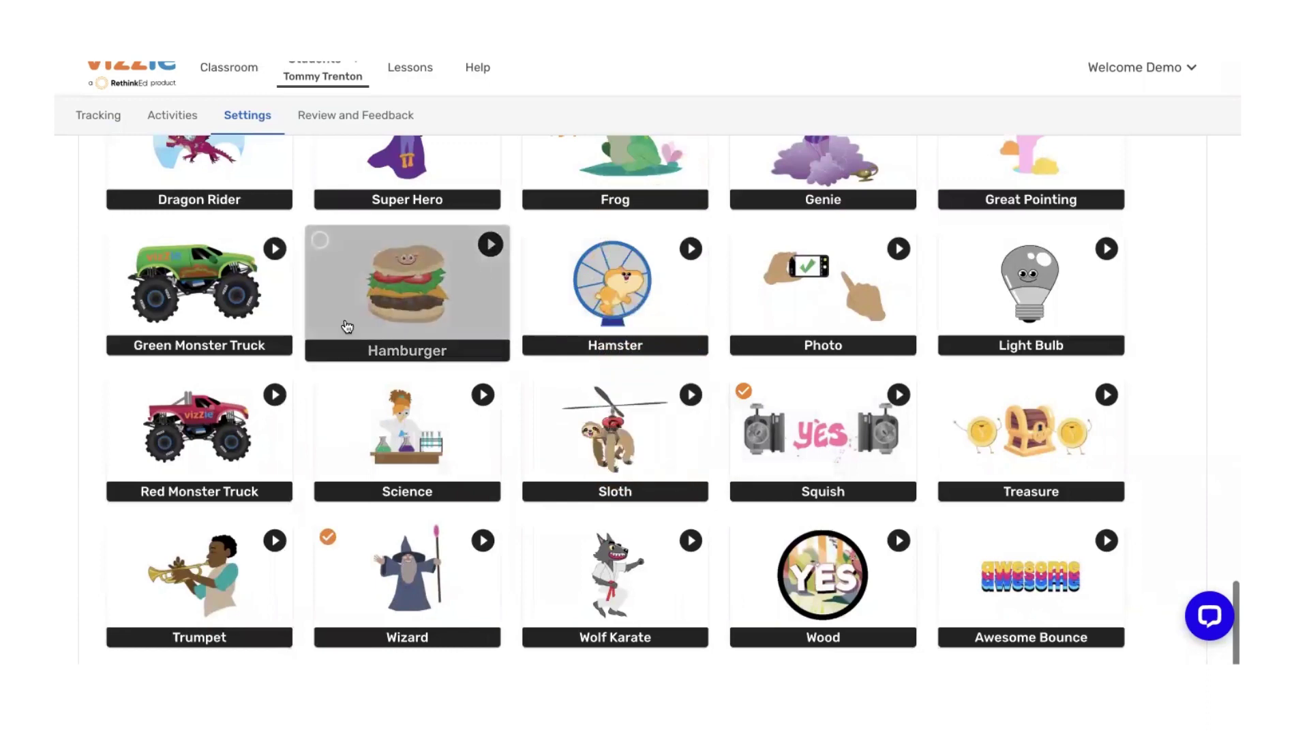
{"action": "left_click", "coordinate": [485, 393]}
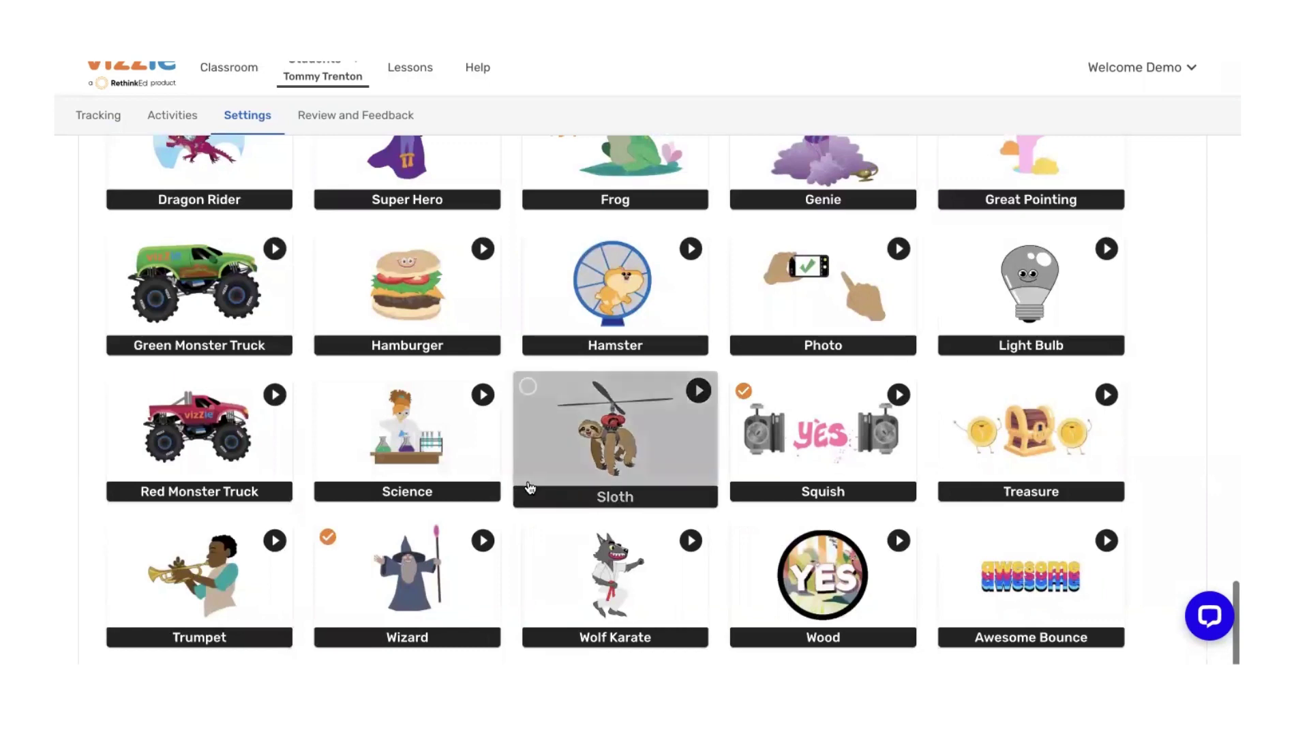
{"action": "scroll", "coordinate": [529, 483], "scroll_direction": "down", "scroll_amount": 1}
{"action": "scroll", "coordinate": [529, 482], "scroll_direction": "down", "scroll_amount": 4}
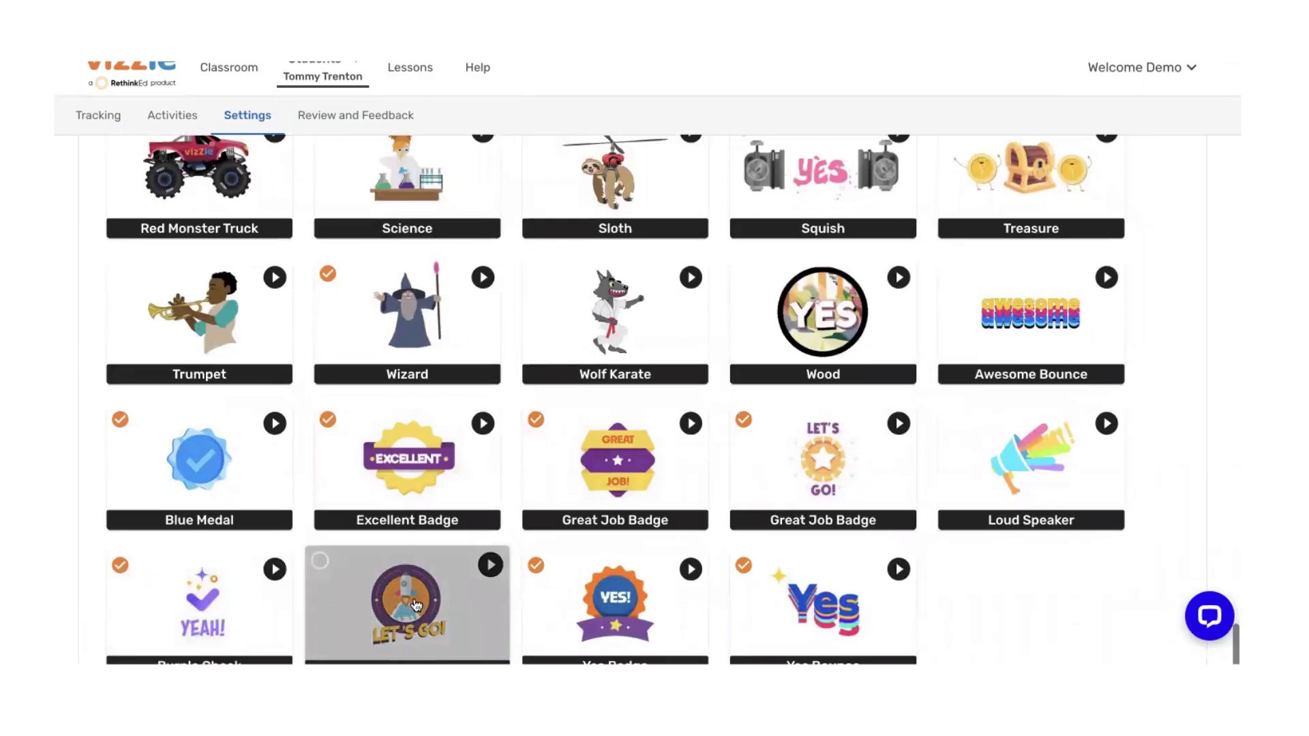
{"action": "scroll", "coordinate": [345, 497], "scroll_direction": "up", "scroll_amount": 15}
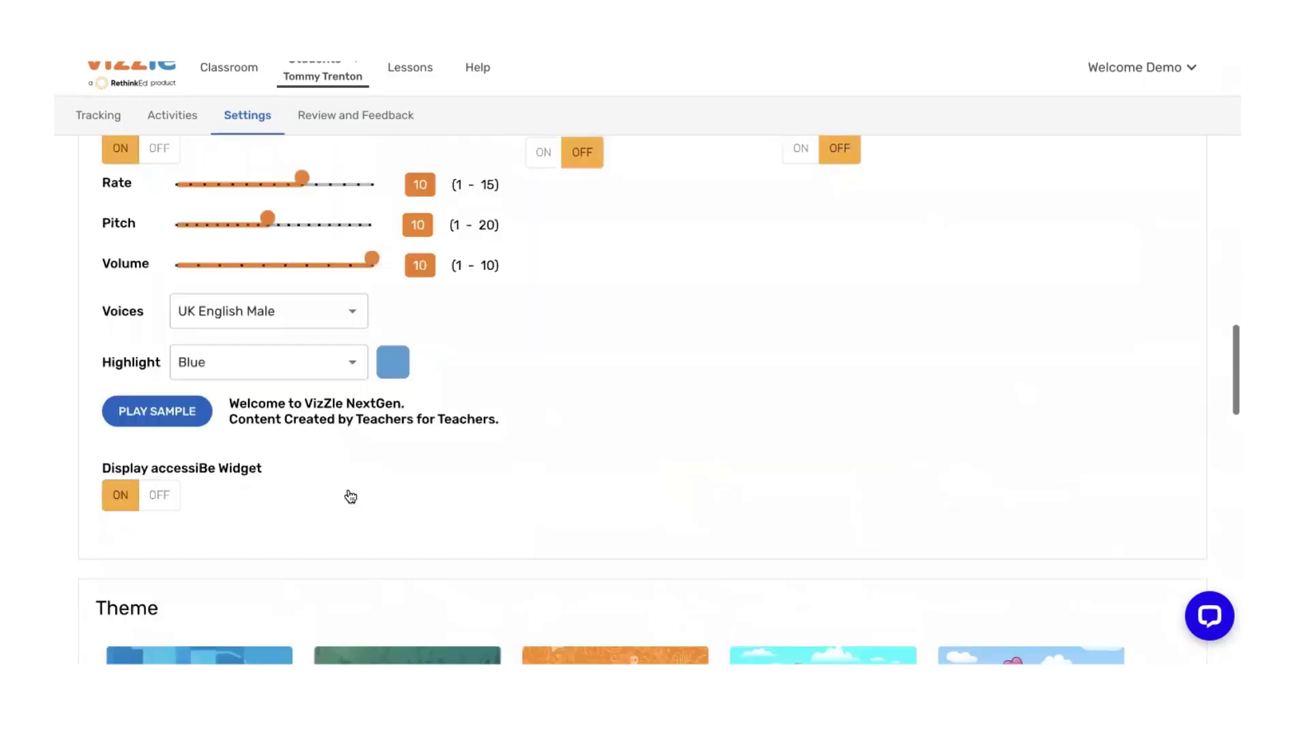
- Switch the student's play mode back to Self-select
{"action": "scroll", "coordinate": [350, 495], "scroll_direction": "up", "scroll_amount": 8}
{"action": "scroll", "coordinate": [273, 358], "scroll_direction": "up", "scroll_amount": 4}
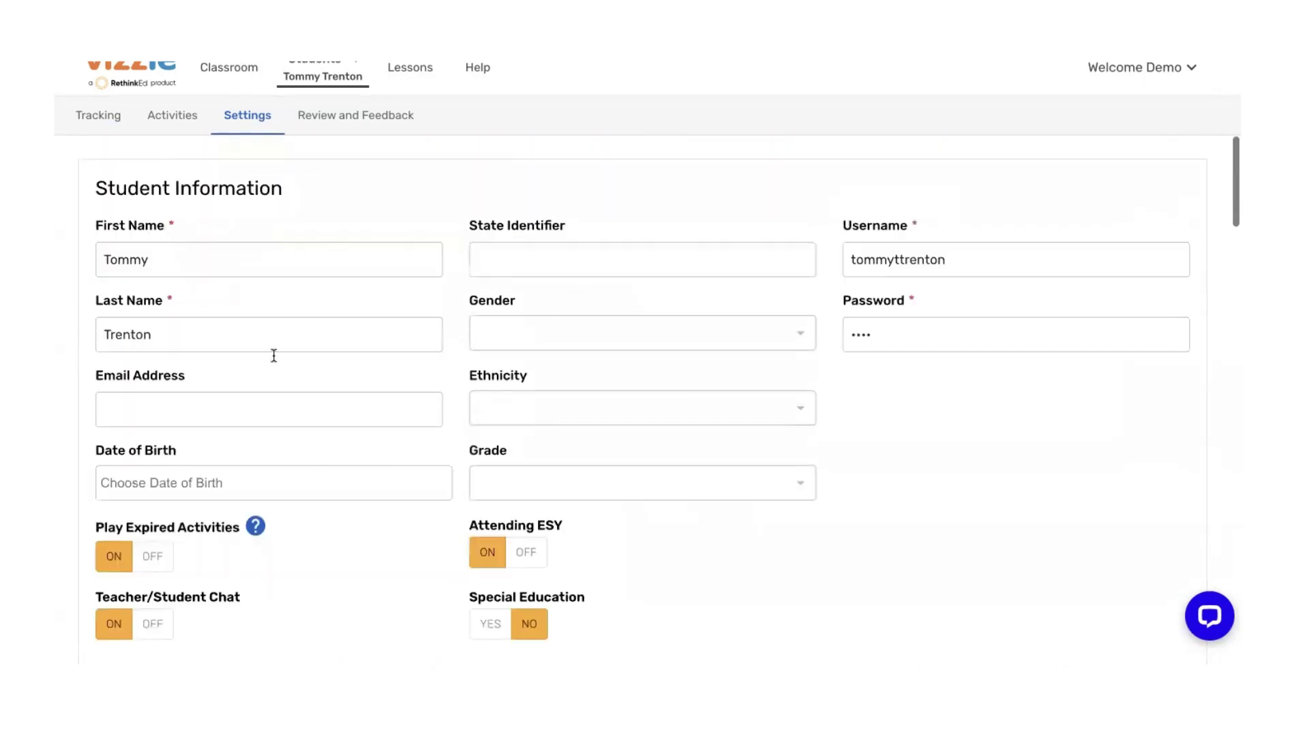
{"action": "scroll", "coordinate": [280, 380], "scroll_direction": "down", "scroll_amount": 7}
{"action": "scroll", "coordinate": [283, 382], "scroll_direction": "down", "scroll_amount": 1}
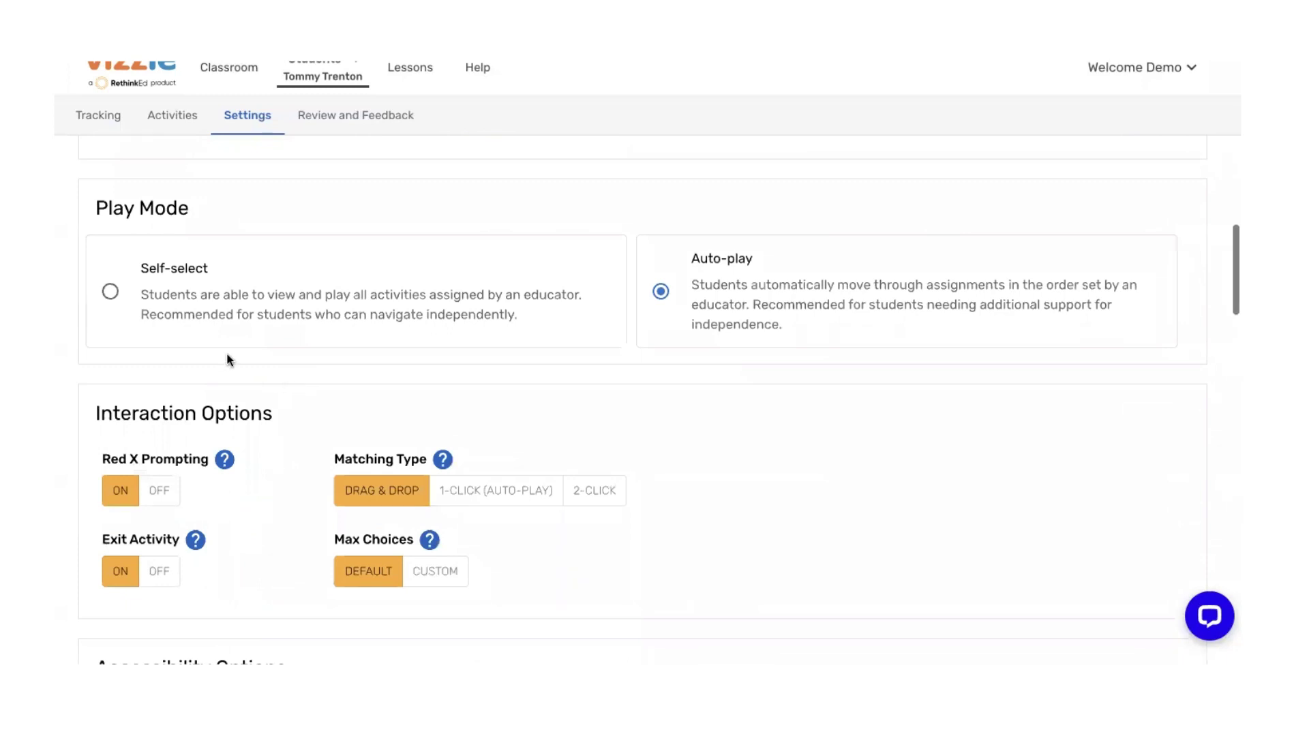
{"action": "left_click", "coordinate": [157, 324]}
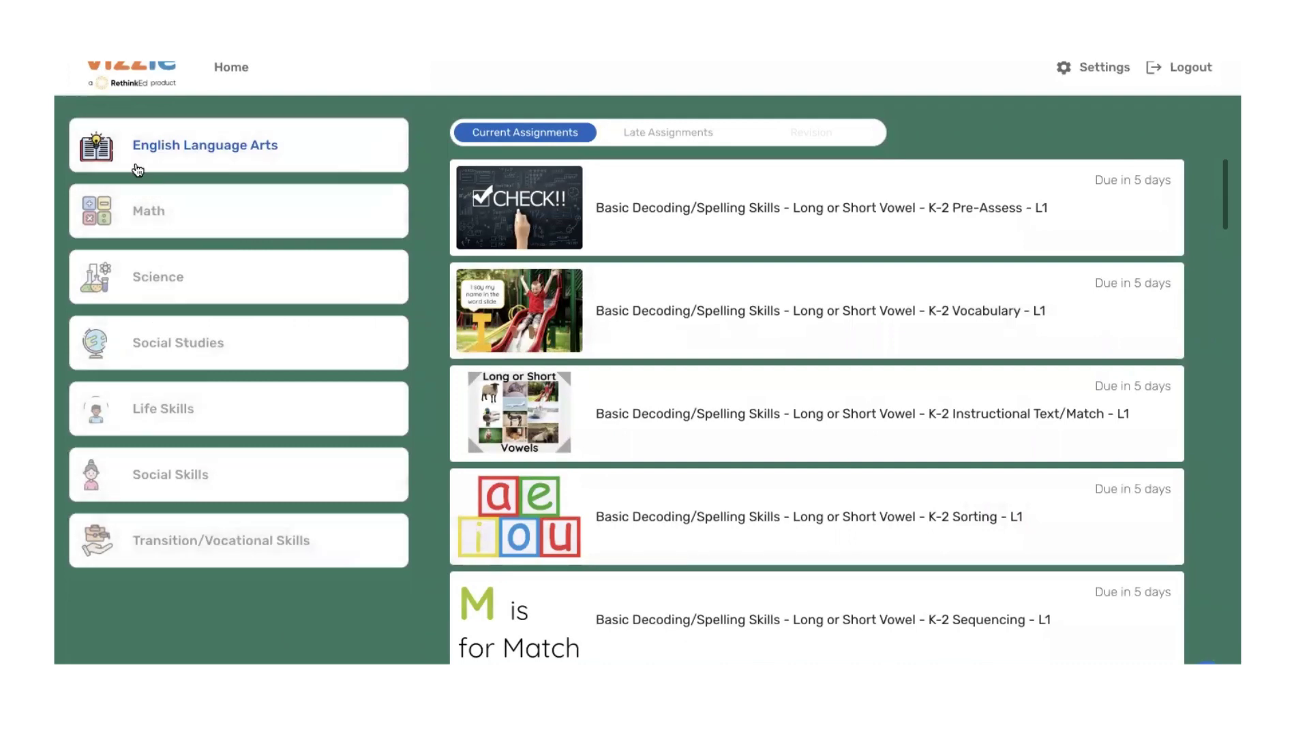
- Browse the Math For Life assignments, late and current, then open the student's own settings
{"action": "left_click", "coordinate": [149, 211]}
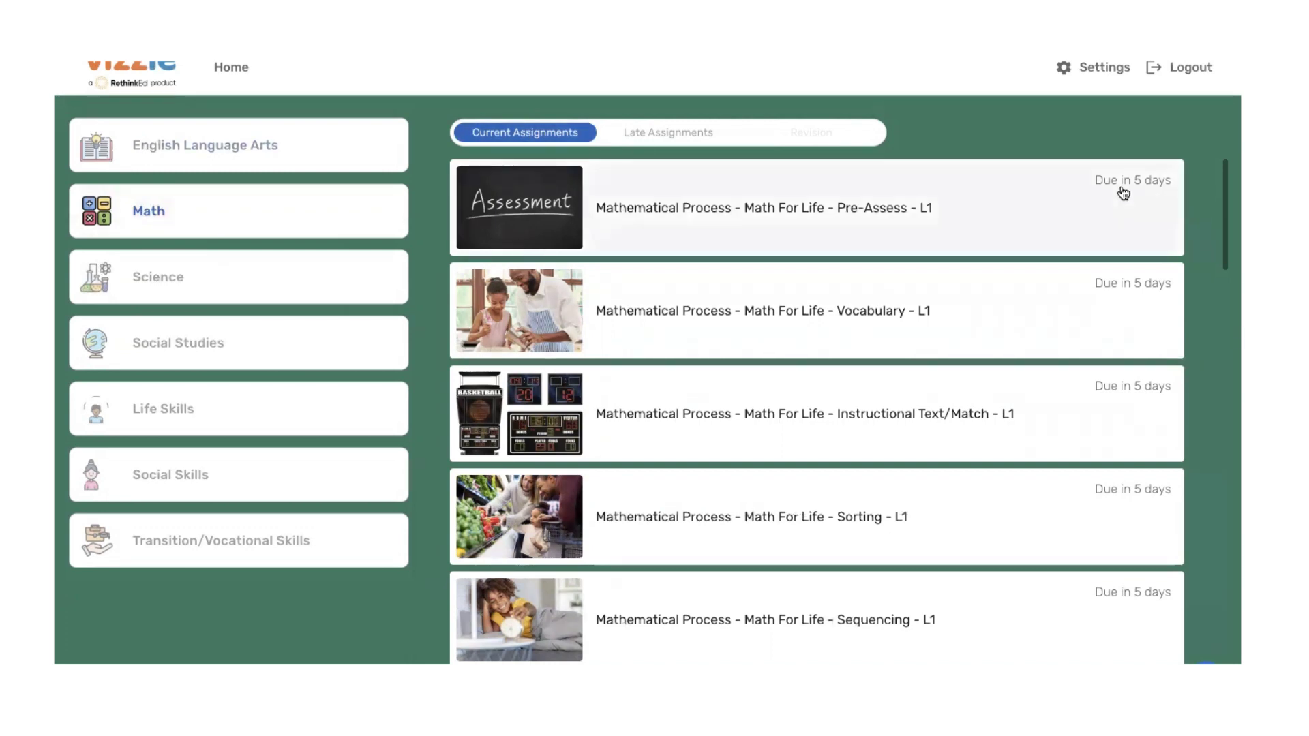
{"action": "left_click", "coordinate": [664, 136]}
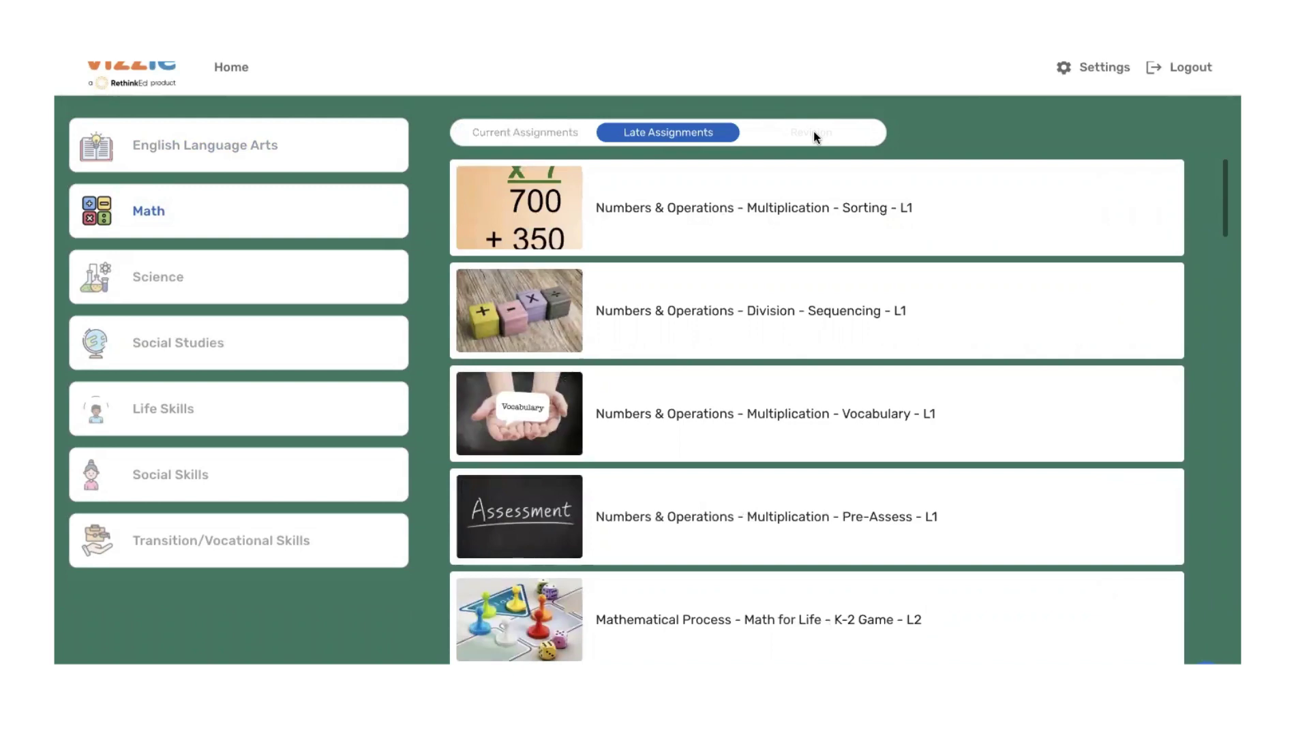
{"action": "left_click", "coordinate": [551, 143]}
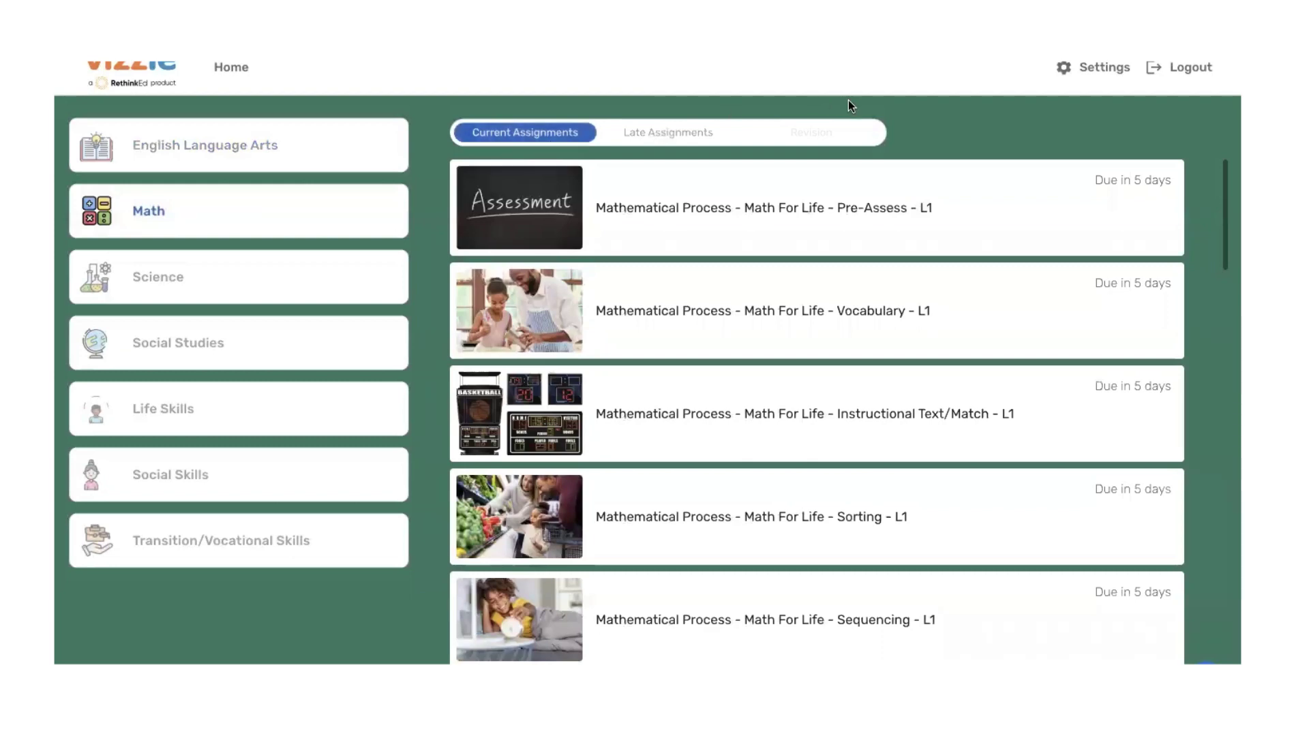
{"action": "left_click", "coordinate": [1076, 75]}
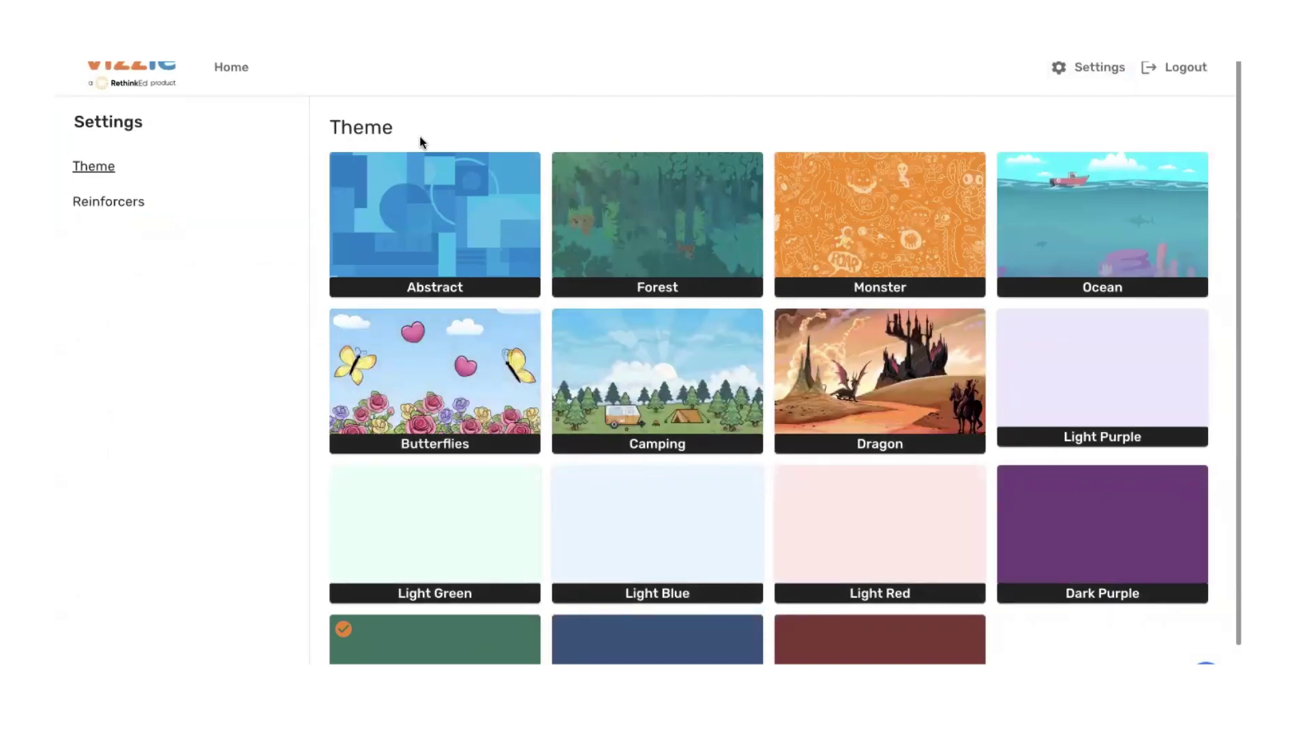
- Set the student-side theme to Dragon and open the Reinforcers style choices
{"action": "left_click", "coordinate": [879, 368]}
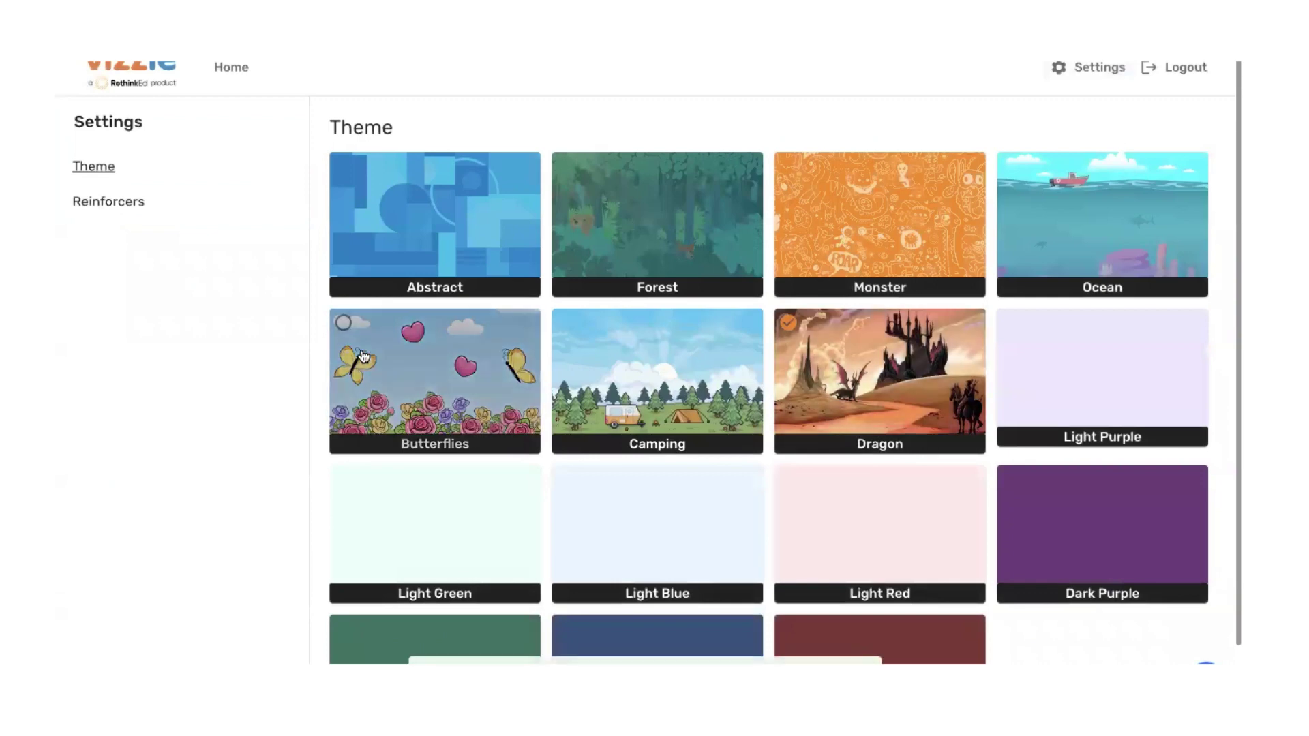
{"action": "left_click", "coordinate": [121, 205]}
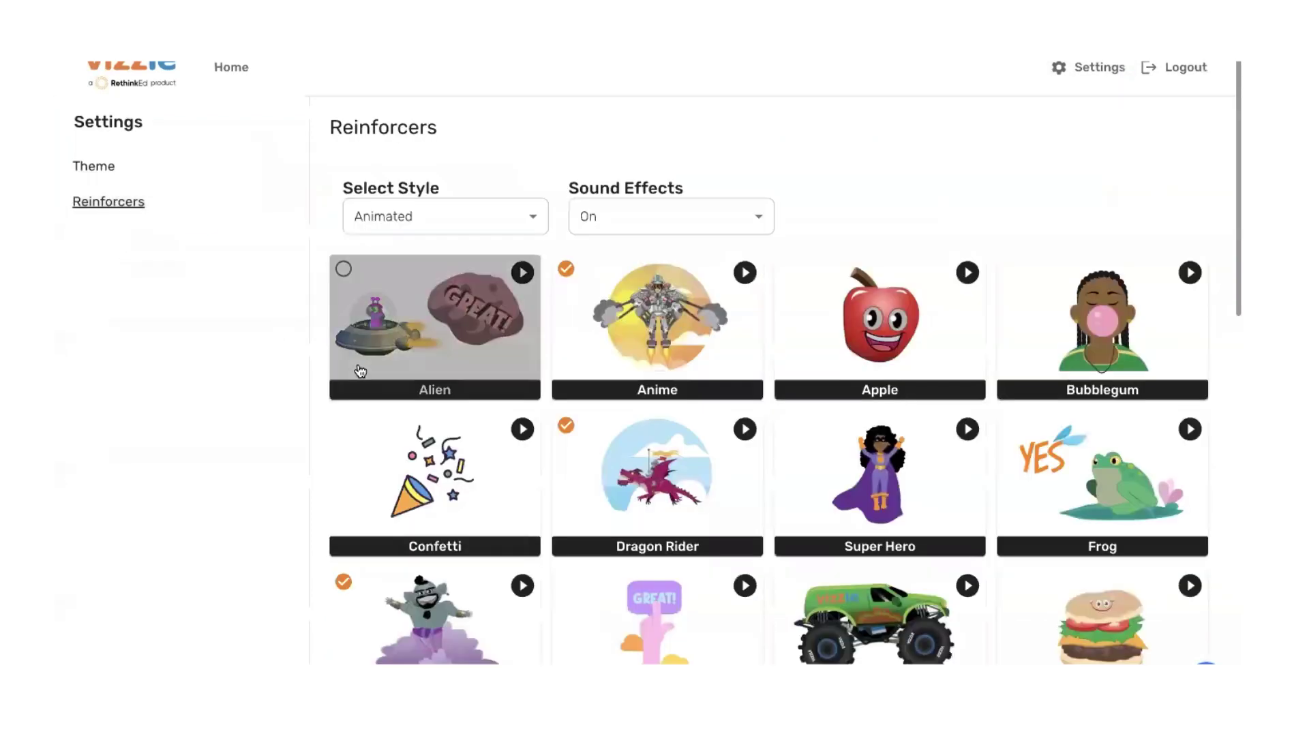
{"action": "scroll", "coordinate": [360, 371], "scroll_direction": "down", "scroll_amount": 1}
{"action": "left_click", "coordinate": [383, 161]}
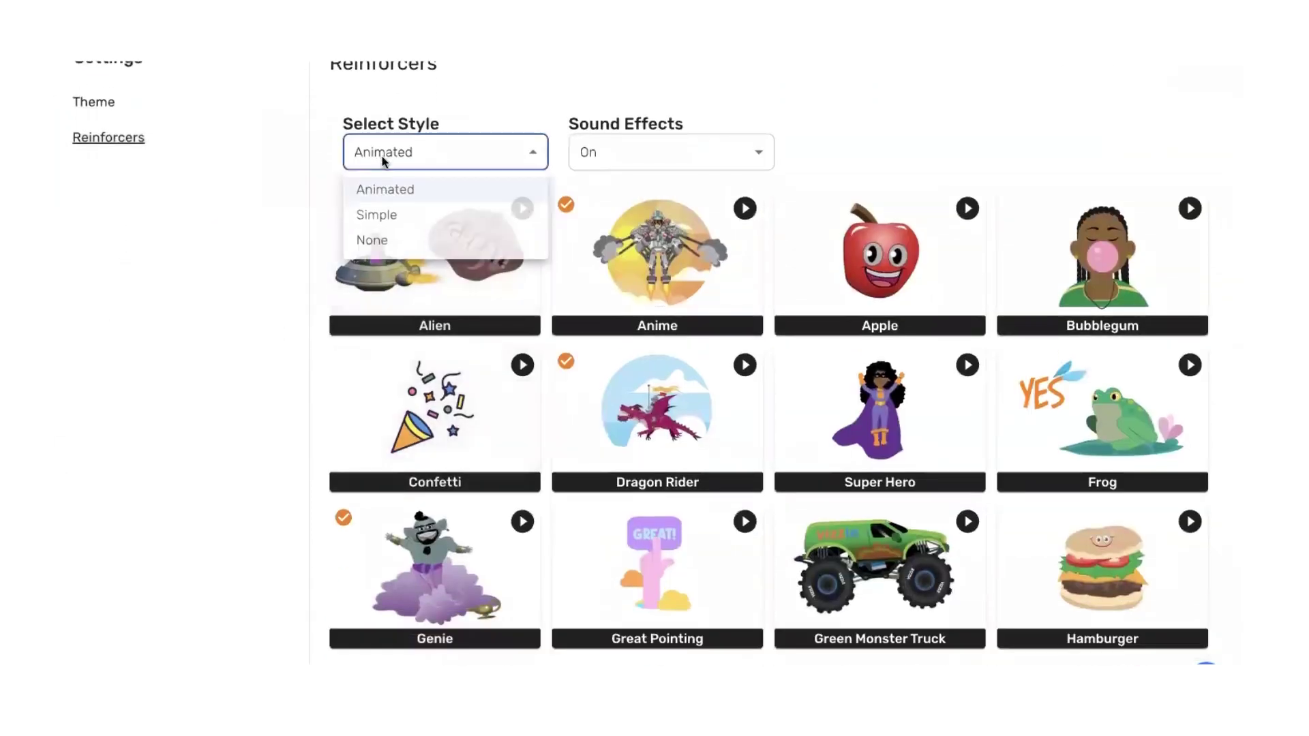